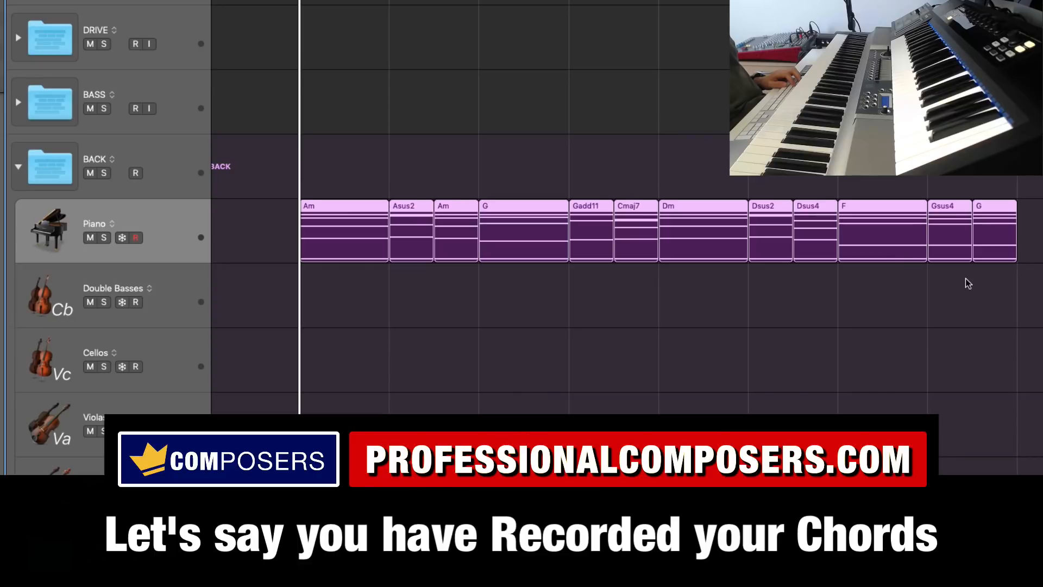
key("alt+shift+d")
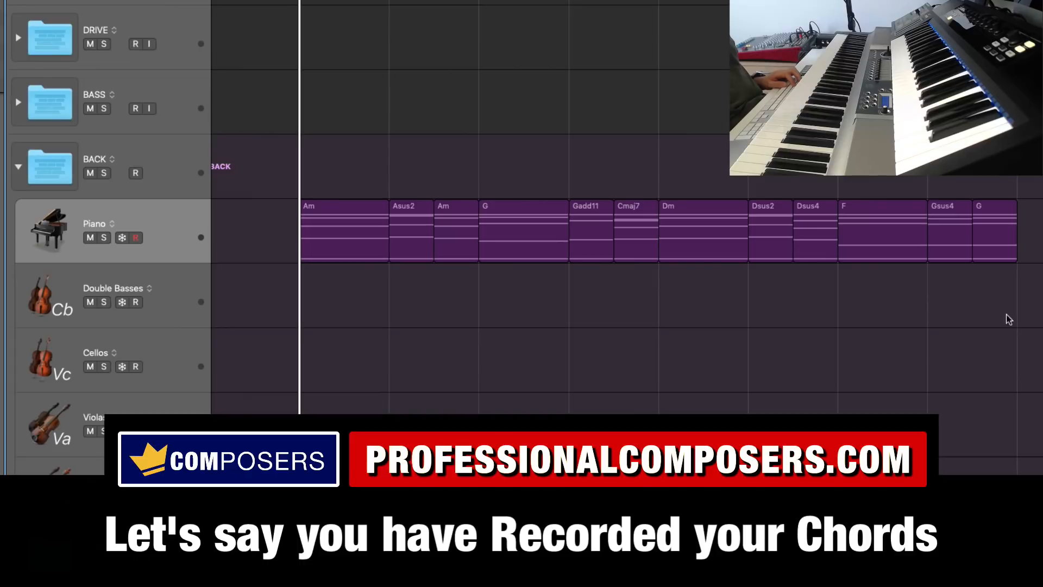
left_click_drag(1007, 315, 234, 255)
left_click(293, 331)
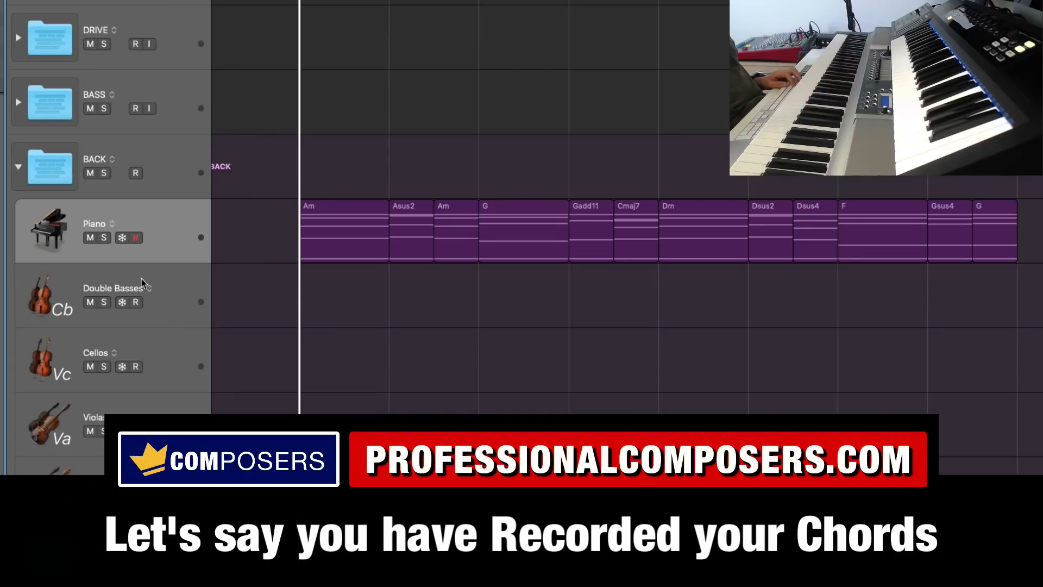
left_click(192, 299)
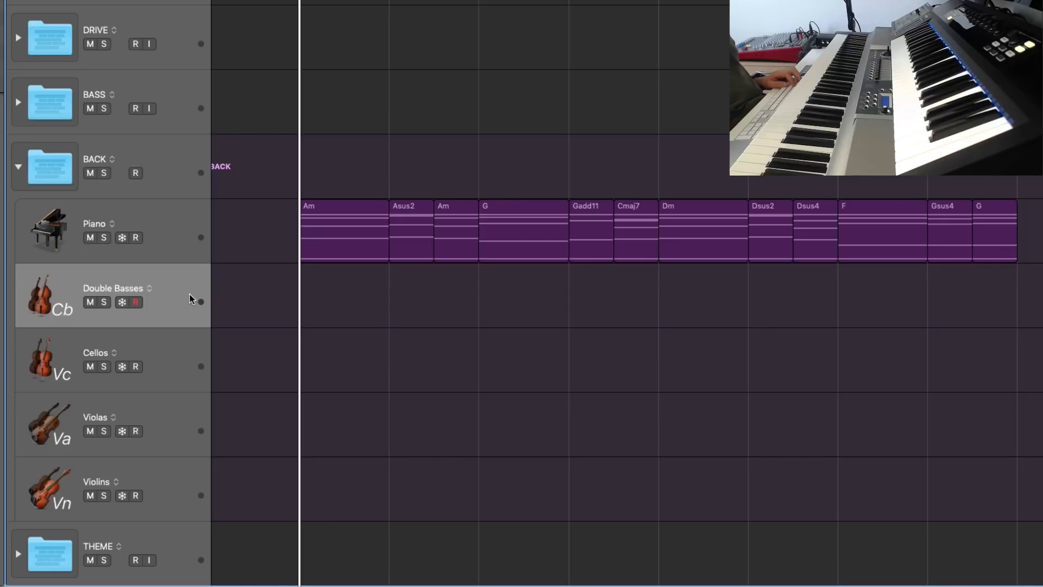
left_click(184, 356)
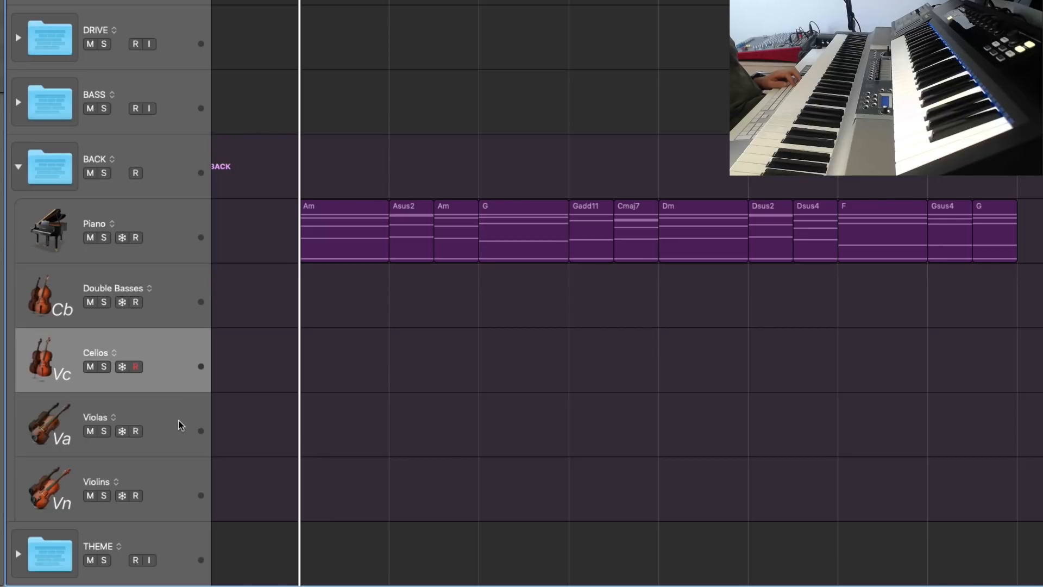
left_click(180, 423)
left_click(189, 492)
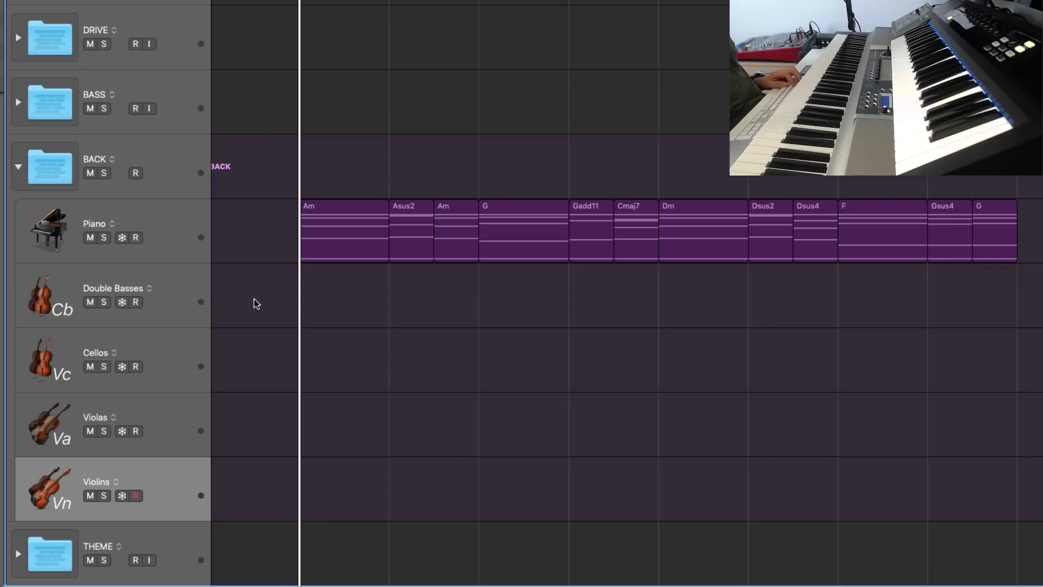
Step: Inspect the notes of the first Am region on the Piano track in the Piano Roll
left_click(188, 226)
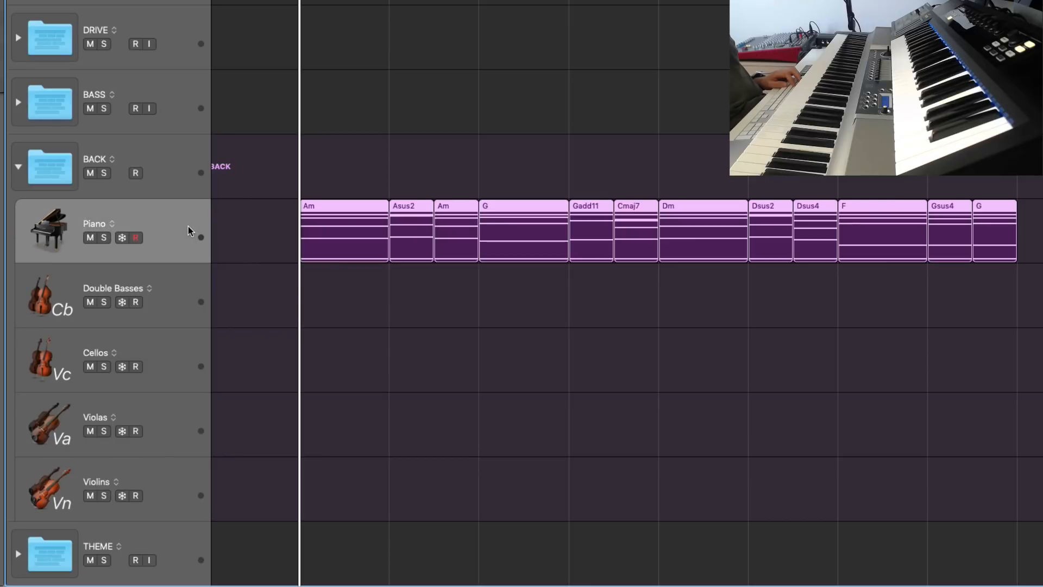
left_click(193, 296)
left_click(314, 224)
key("p")
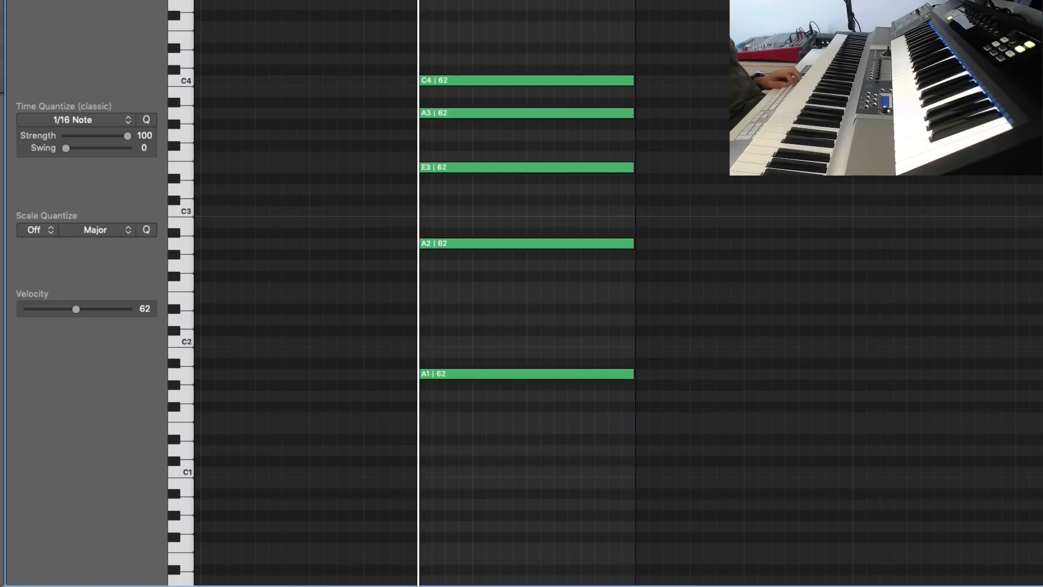
key("p")
left_click(154, 349)
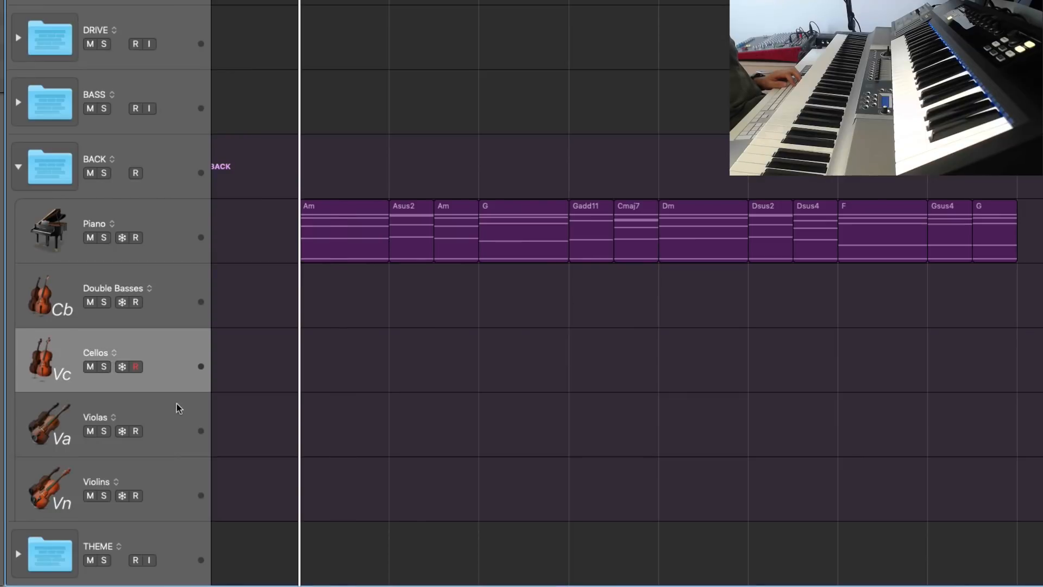
left_click(178, 407)
left_click(179, 495)
left_click(181, 295)
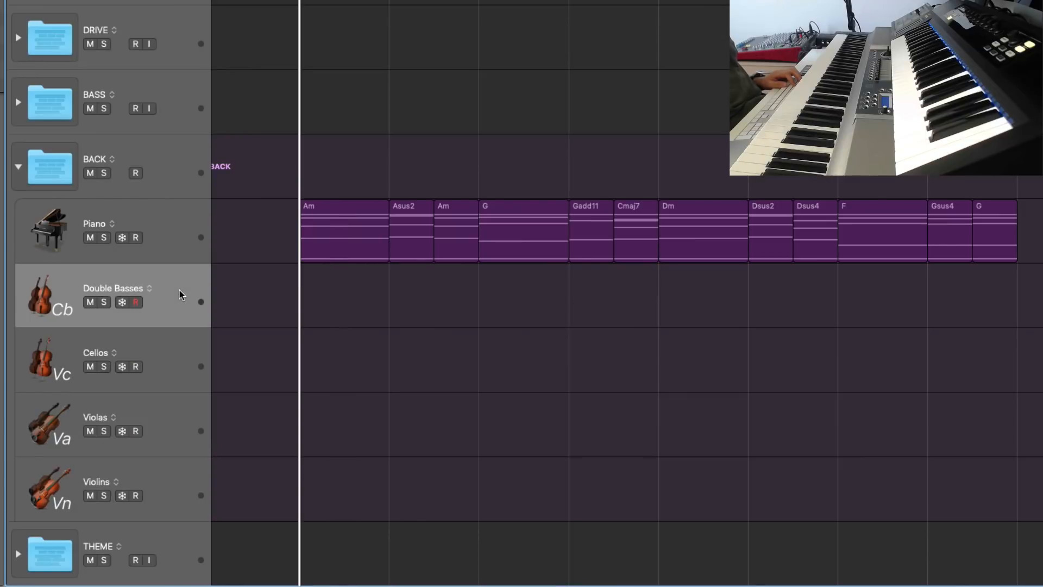
Step: Solo the Piano track and play its whole chord progression
left_click_drag(344, 278, 345, 254)
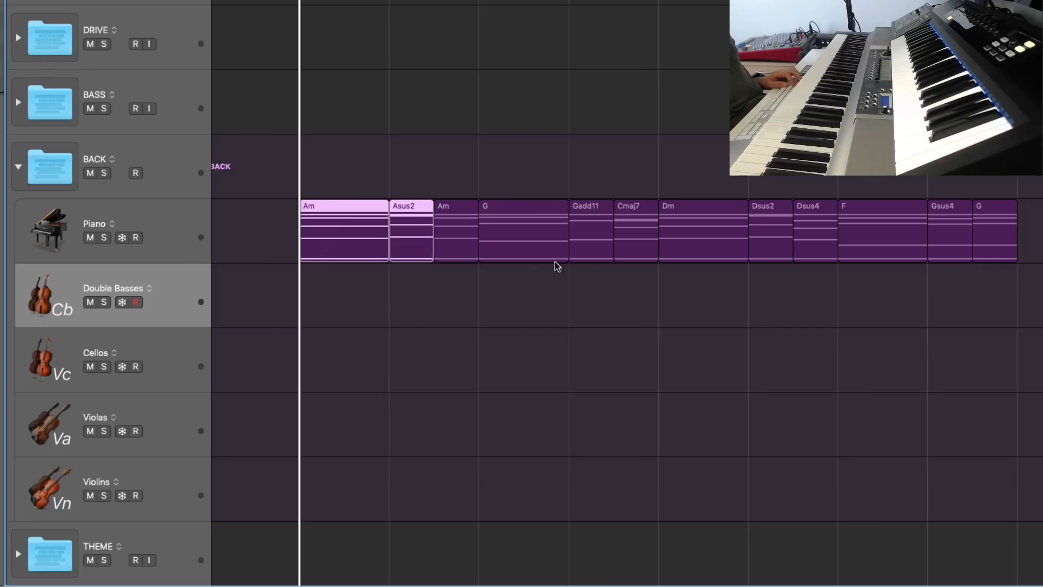
left_click_drag(1040, 323, 309, 226)
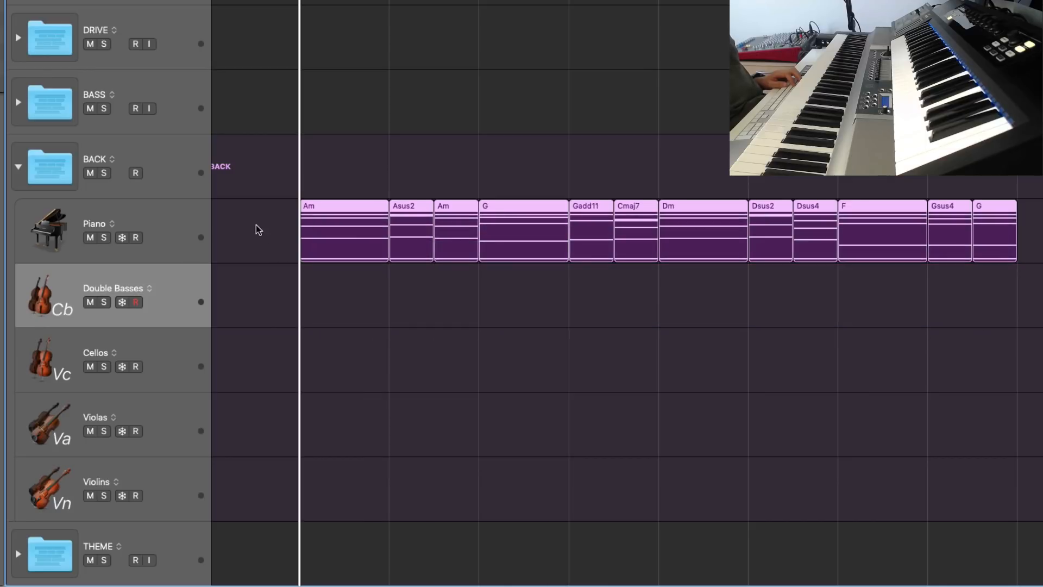
left_click(159, 232)
left_click(103, 238)
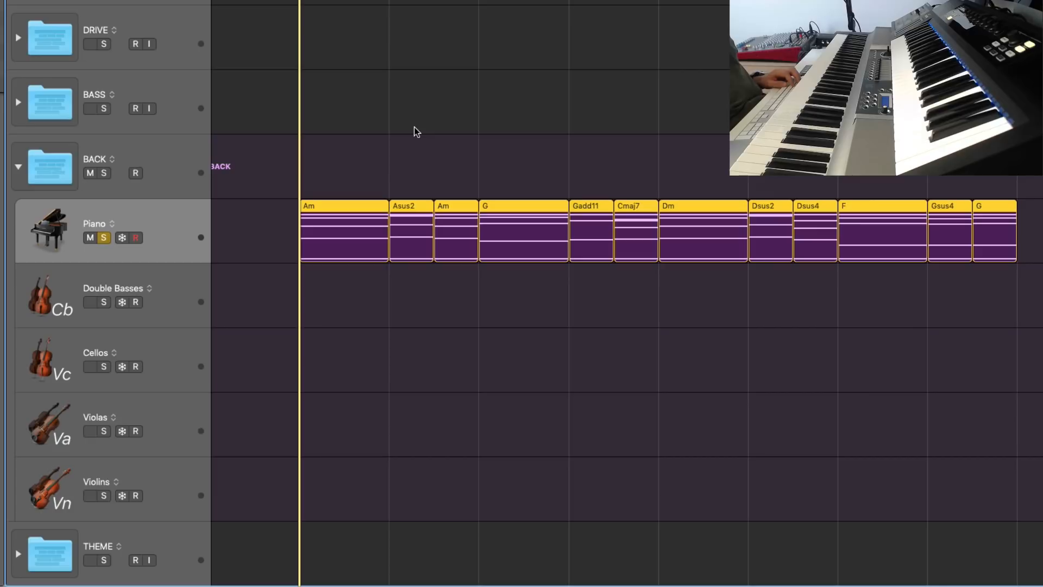
key("r")
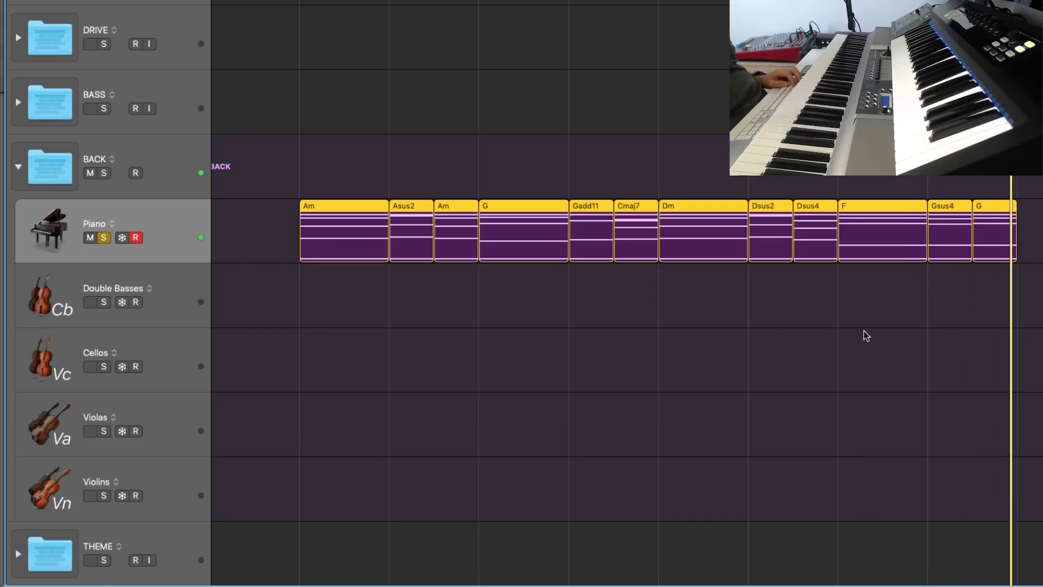
key("space")
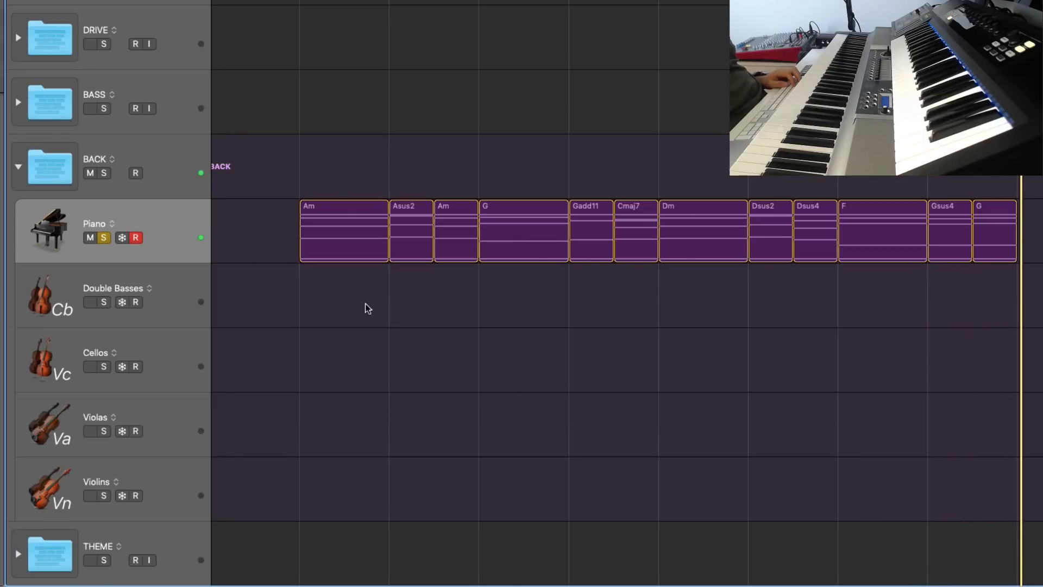
Step: Go through the first chord regions on the Piano track and open the first Am region's name for editing
left_click(344, 250)
left_click(419, 243)
left_click(446, 243)
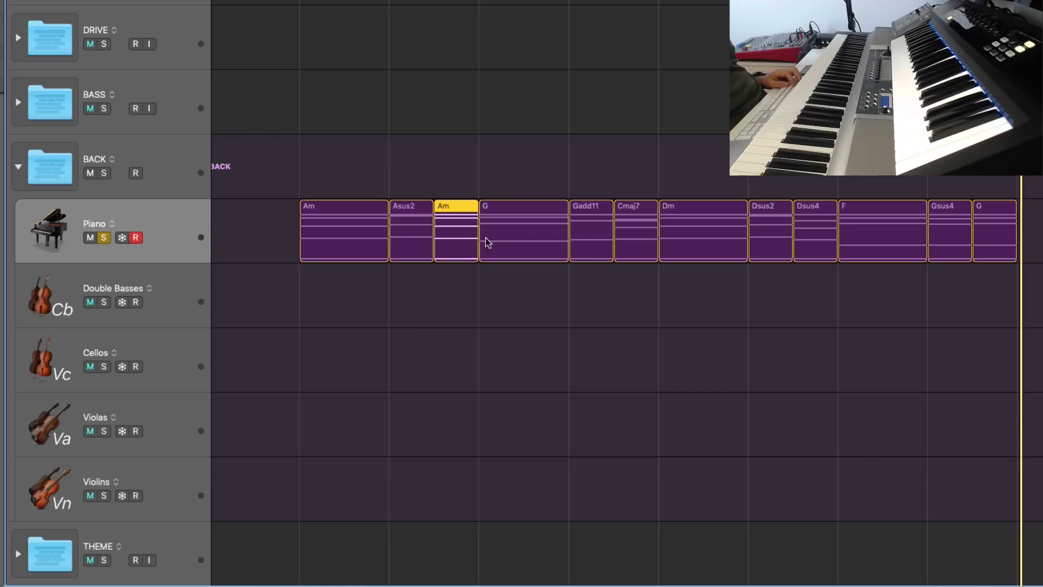
left_click(499, 242)
left_click(322, 234)
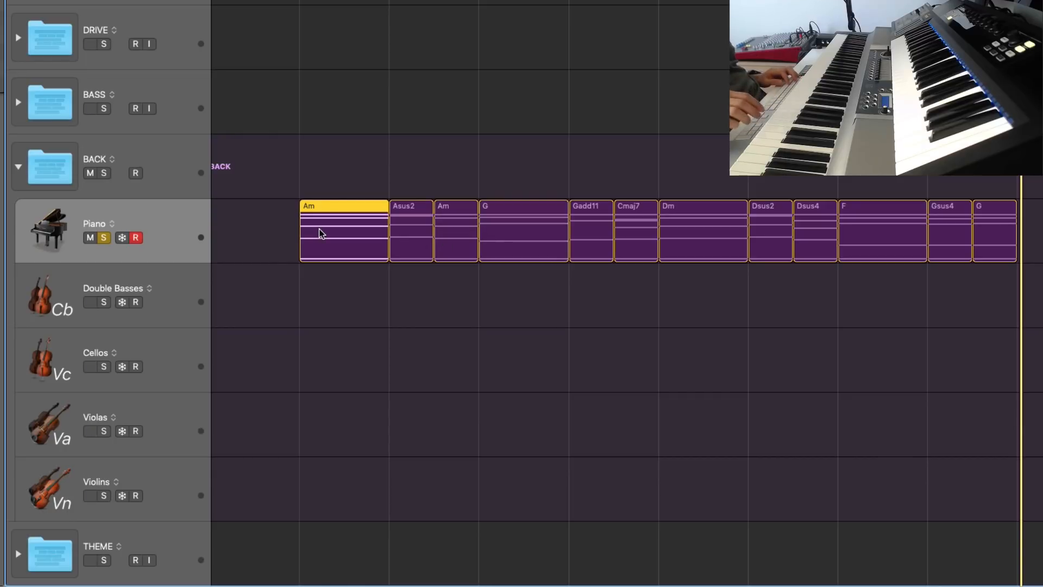
key("shift+n")
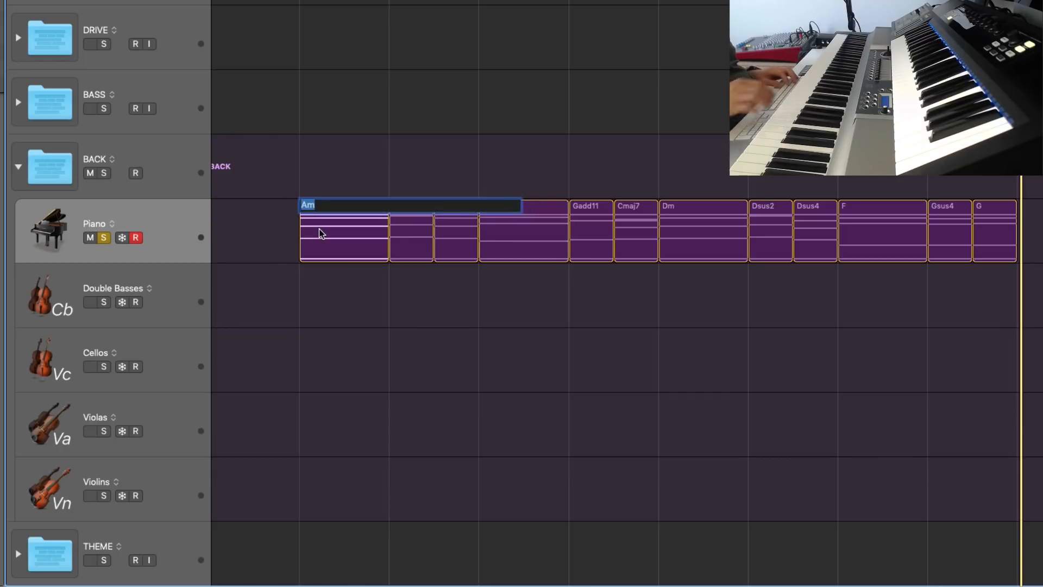
left_click(401, 361)
Step: Open the first Piano region in the Piano Roll and examine its stacked chord notes
left_click(334, 240)
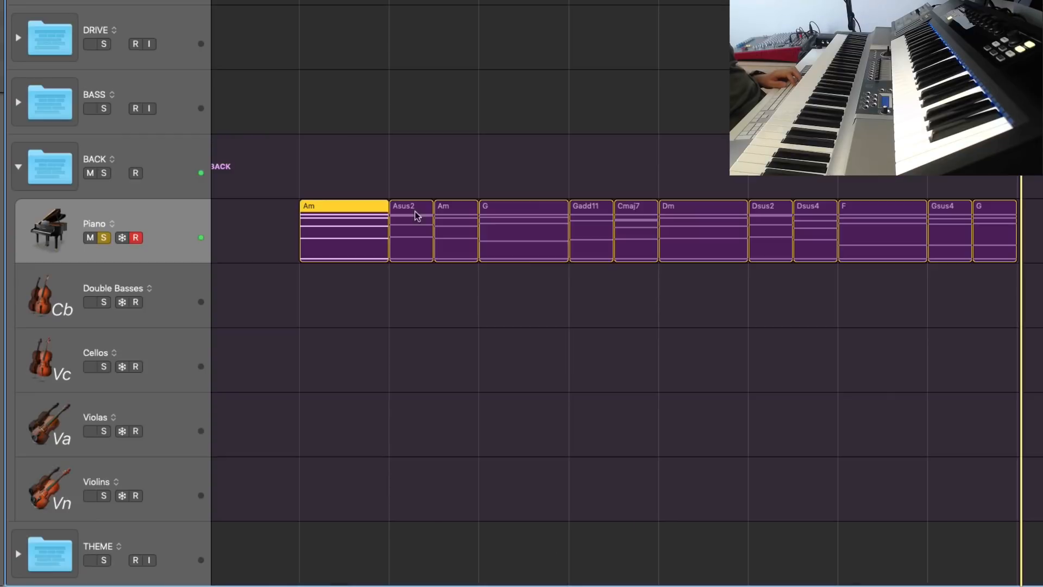
double_click(321, 247)
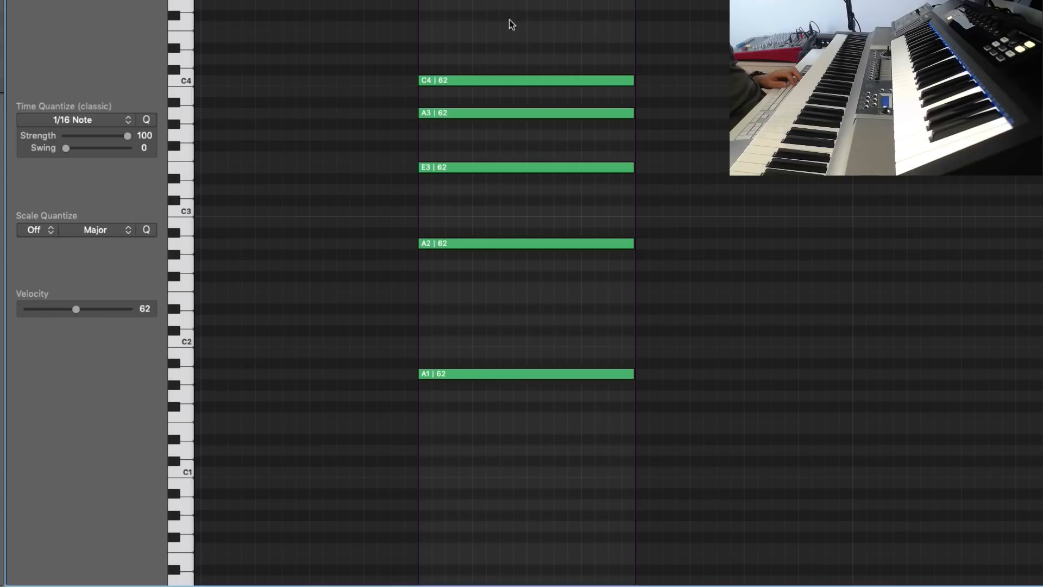
left_click_drag(510, 24, 515, 380)
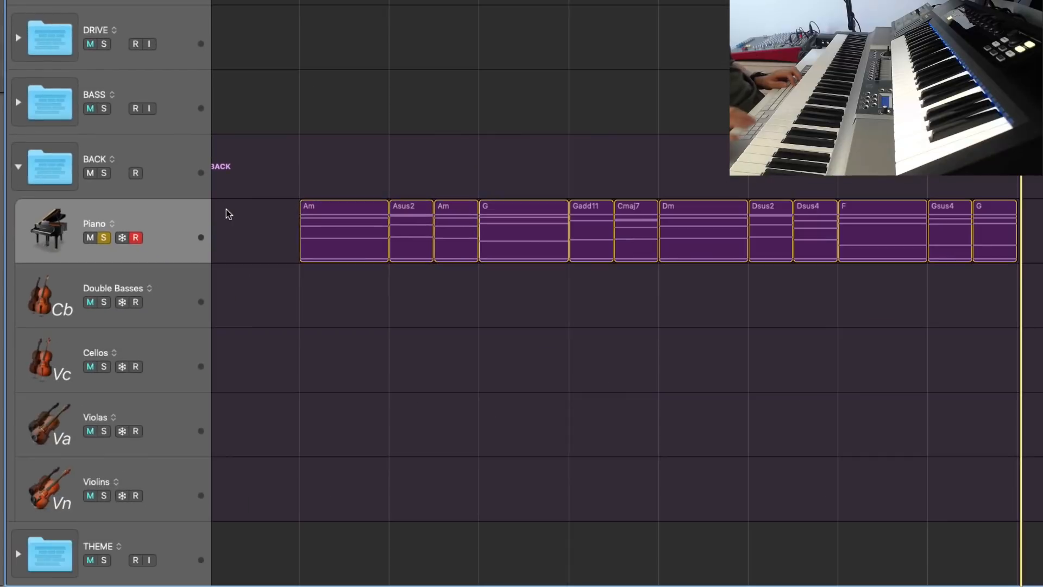
Step: Copy all Piano chord regions to the Double Basses track at the same position and solo that track
key("space")
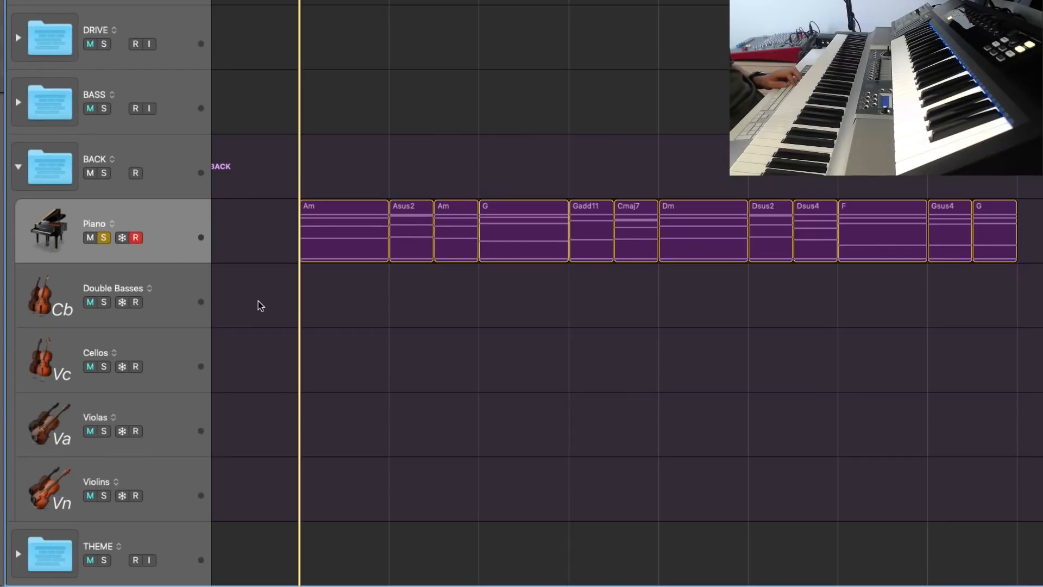
left_click_drag(630, 327, 340, 295)
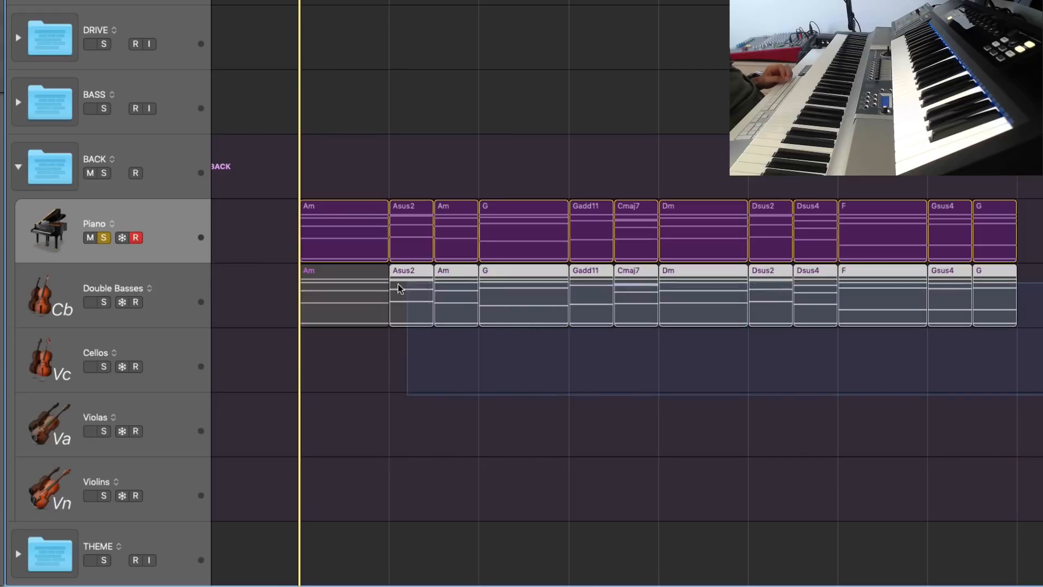
left_click(106, 296)
left_click(106, 296)
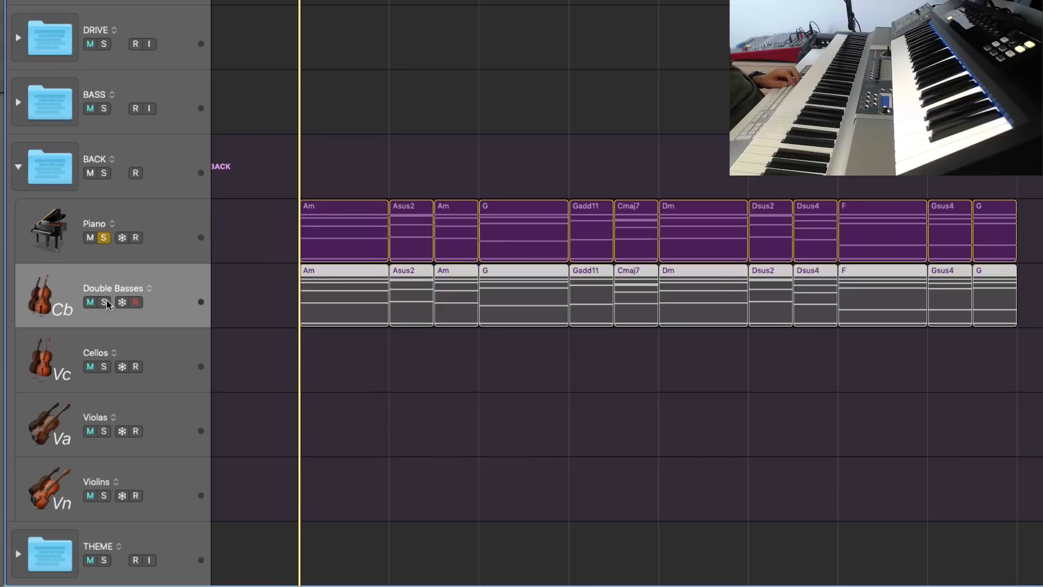
left_click(107, 297)
Step: Open all Double Basses regions together in the Piano Roll and audition the first chord's highest and lowest notes
left_click_drag(976, 368, 313, 310)
key("p")
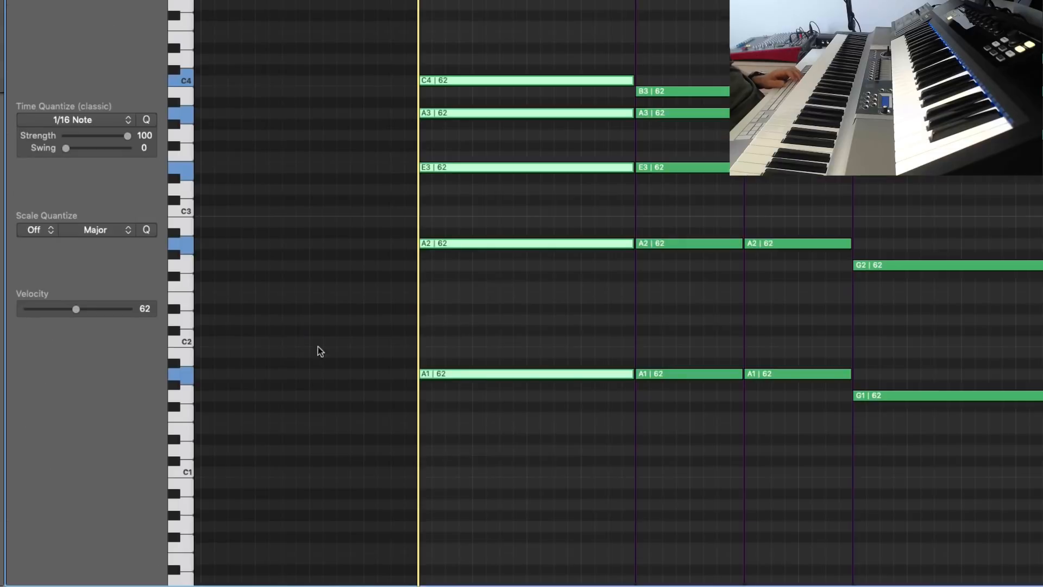
left_click(423, 328)
key("super+a")
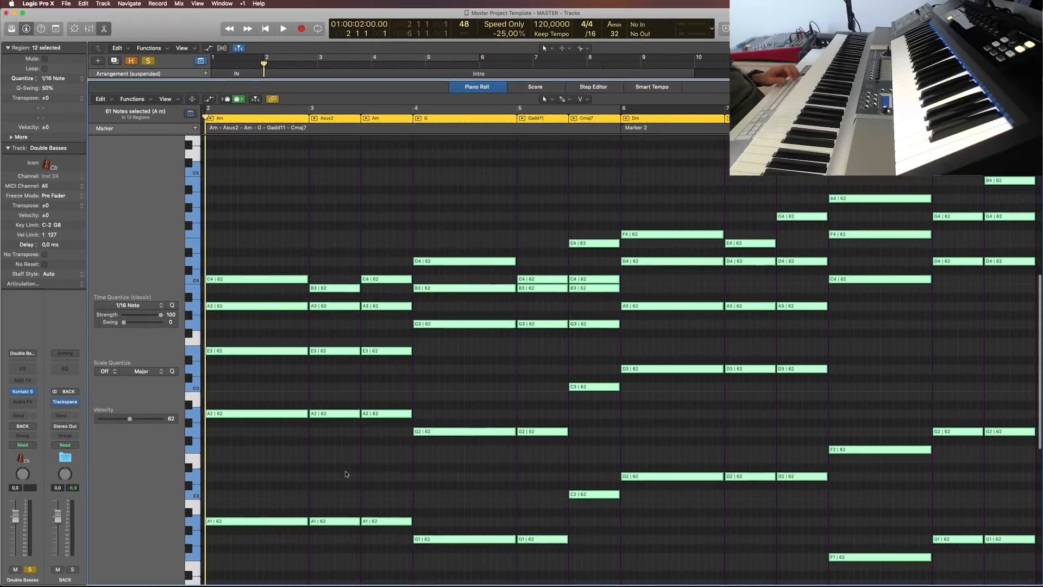
left_click(345, 474)
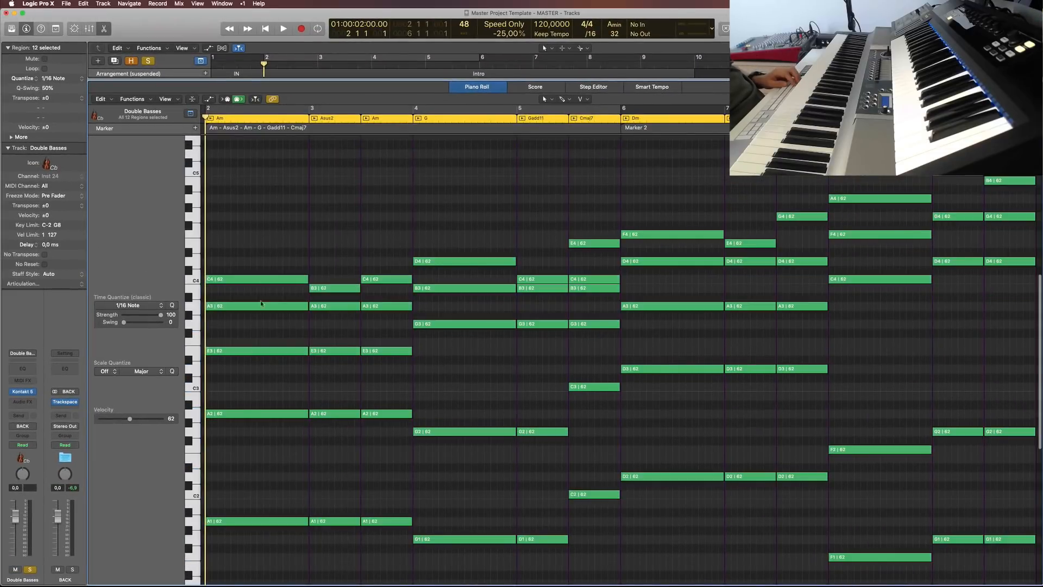
left_click(258, 279)
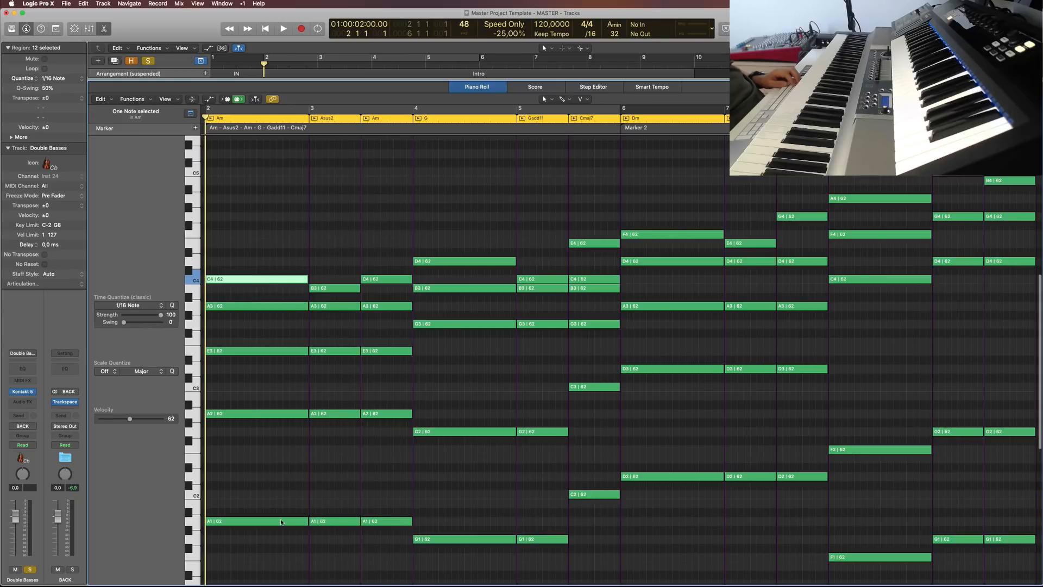
left_click(281, 522)
Step: Delete the upper chord notes across all Double Basses regions, keeping only the low bass notes
left_click_drag(259, 249, 585, 447)
key("Delete")
left_click_drag(566, 204, 748, 400)
key("Delete")
scroll(563, 225, "right", 5)
left_click_drag(541, 189, 675, 374)
key("Delete")
left_click_drag(717, 157, 842, 302)
key("Delete")
Step: Audition the remaining bass notes and delete the low F1 and G1 notes under the last three chords, keeping F2 and G2
left_click_drag(707, 375, 729, 466)
left_click(511, 476)
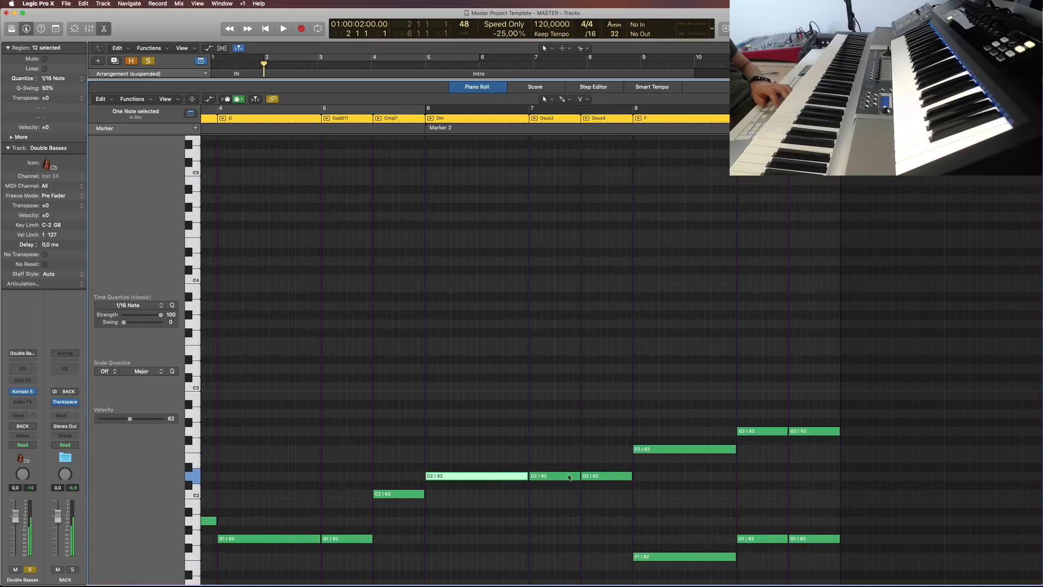
left_click(554, 476)
left_click(606, 476)
left_click(659, 484)
left_click(672, 452)
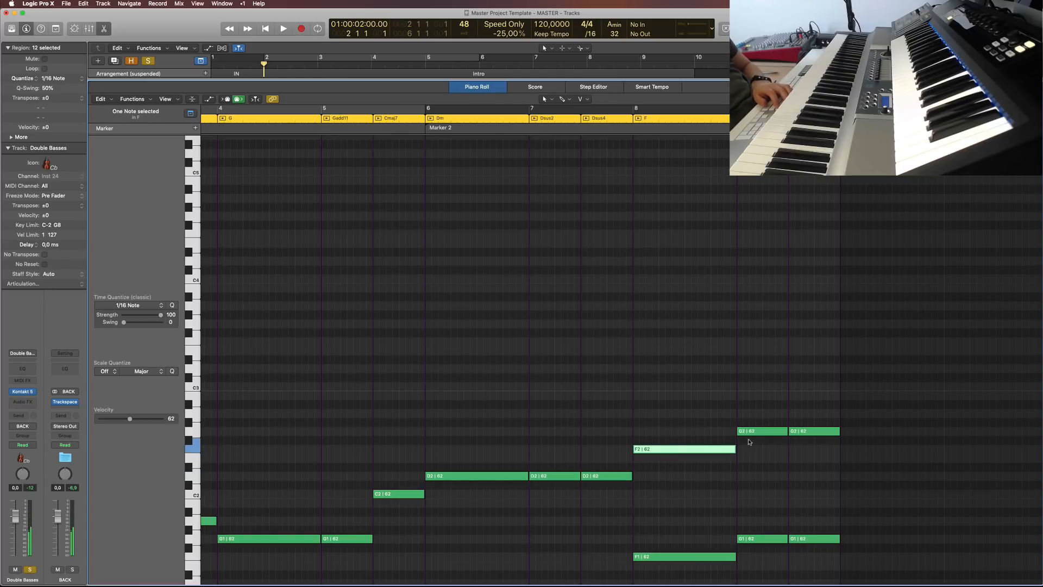
left_click(713, 558)
left_click_drag(665, 361, 791, 471)
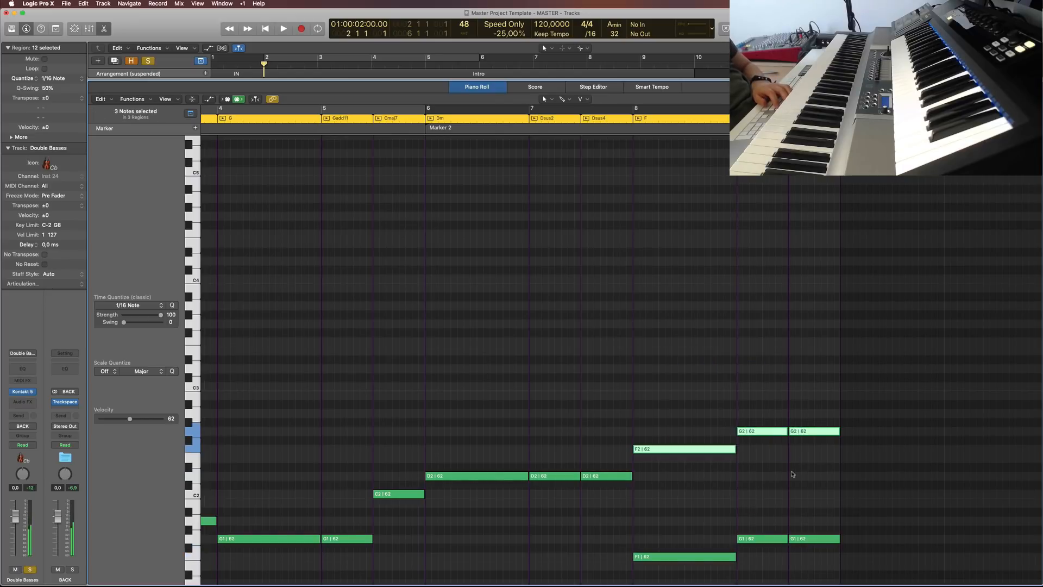
left_click_drag(715, 499, 797, 580)
key("BackSpace")
scroll(656, 440, "left", 10)
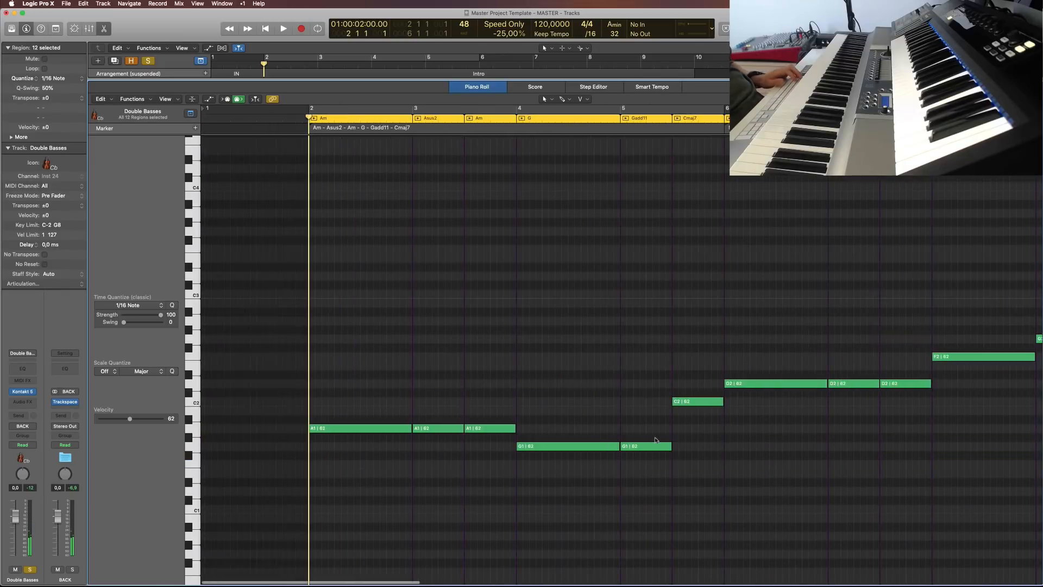
key("p")
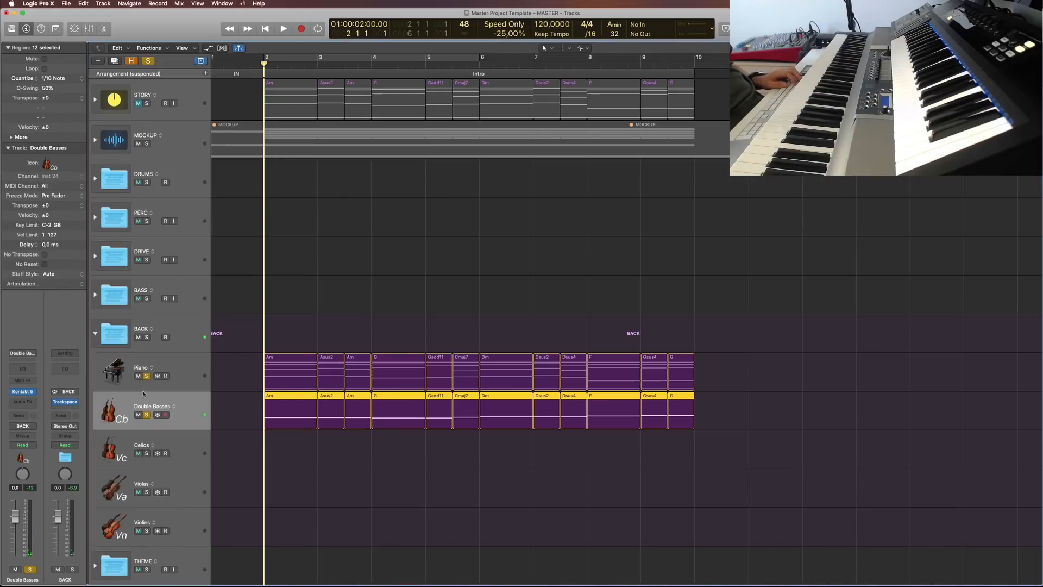
Step: Unsolo the Piano track and play the Double Basses line alone
left_click(147, 376)
key("space")
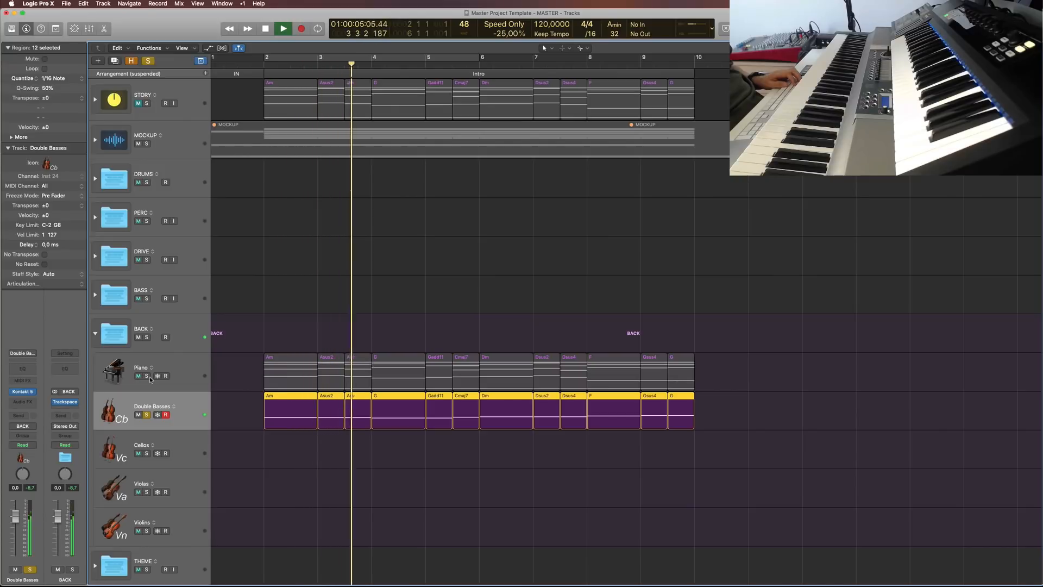
key("space")
Step: Clear the Double Basses solo and delete all chord regions from that track
left_click(147, 414)
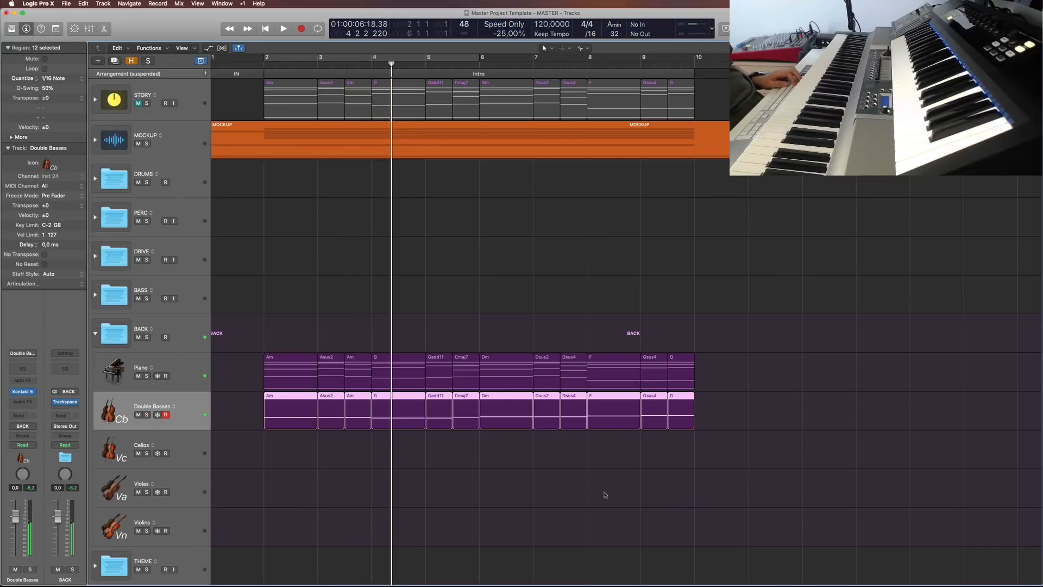
left_click_drag(856, 523, 265, 413)
key("Delete")
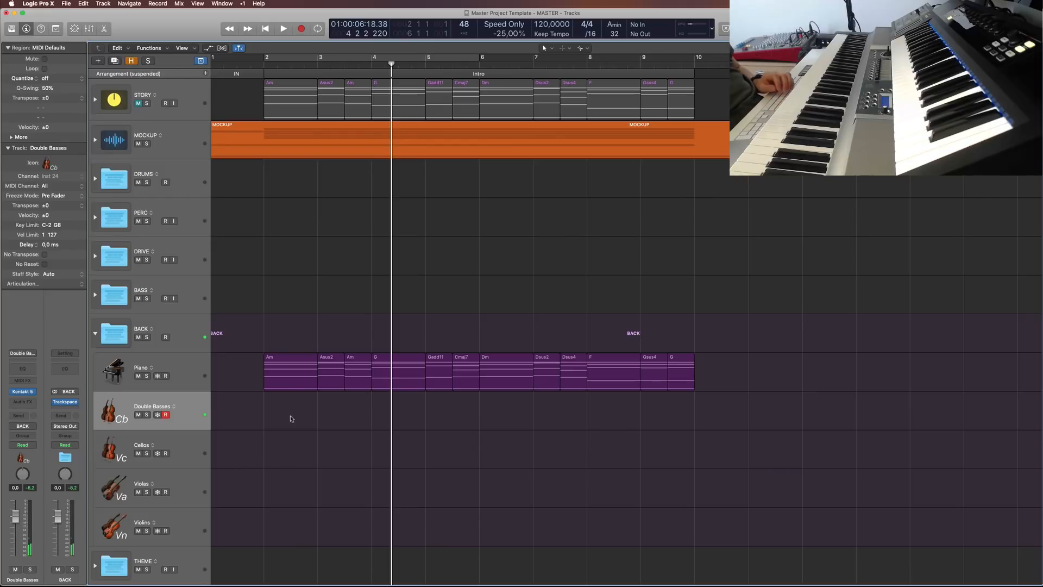
Step: Copy all the Piano chord regions onto the Double Basses track at the same bar positions
left_click(185, 364)
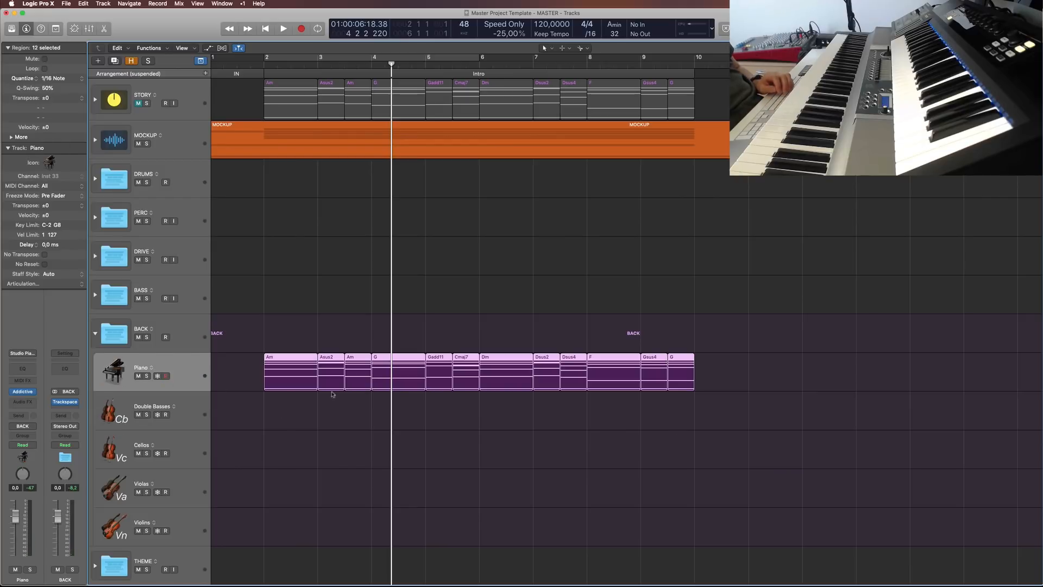
key("Return")
left_click_drag(750, 409, 277, 384)
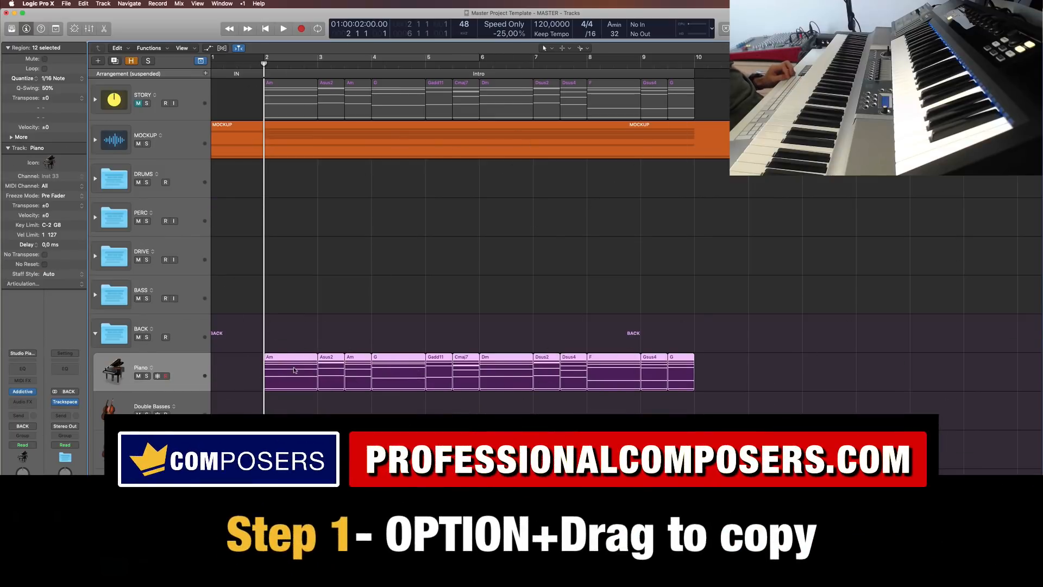
left_click_drag(296, 376, 298, 402)
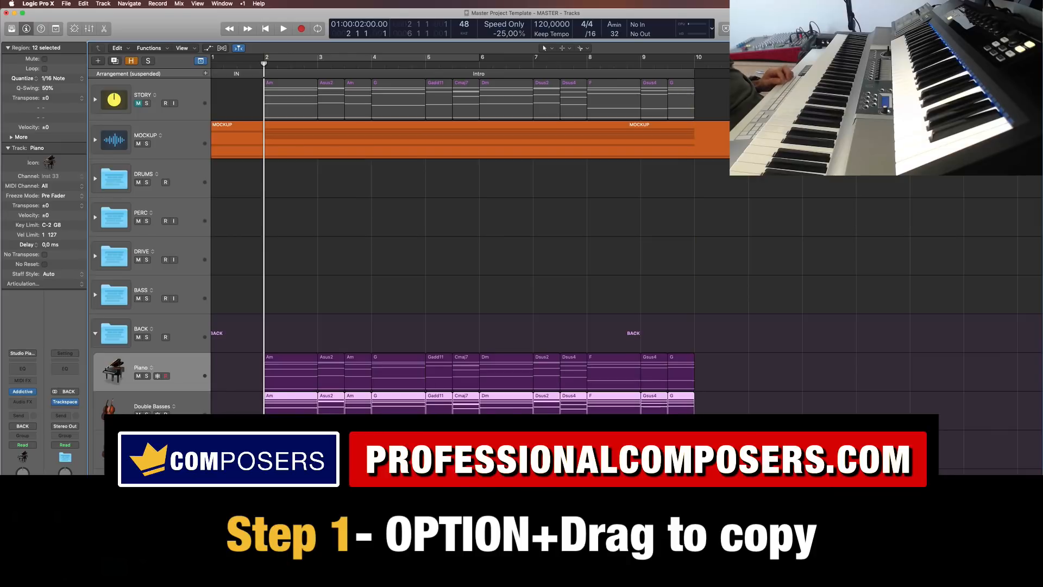
left_click(736, 396)
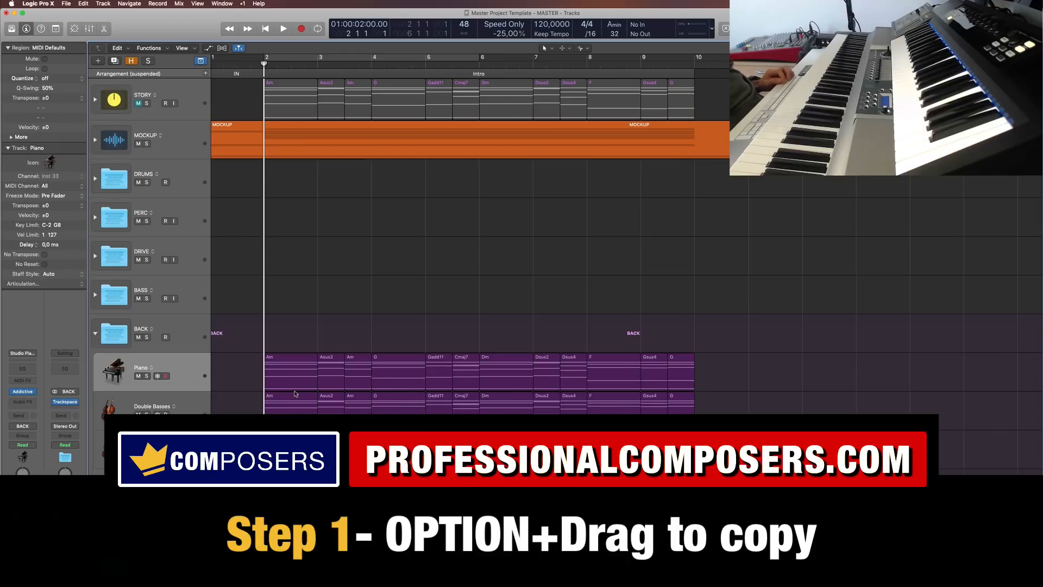
Step: Solo the Double Basses track and open all of its chord regions together in the Piano Roll
left_click(152, 414)
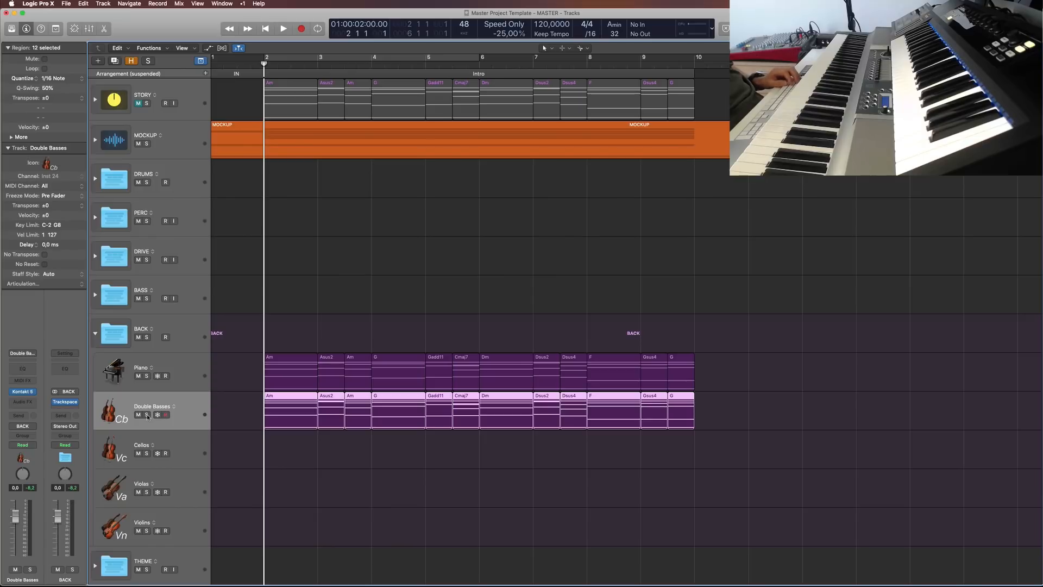
left_click(146, 415)
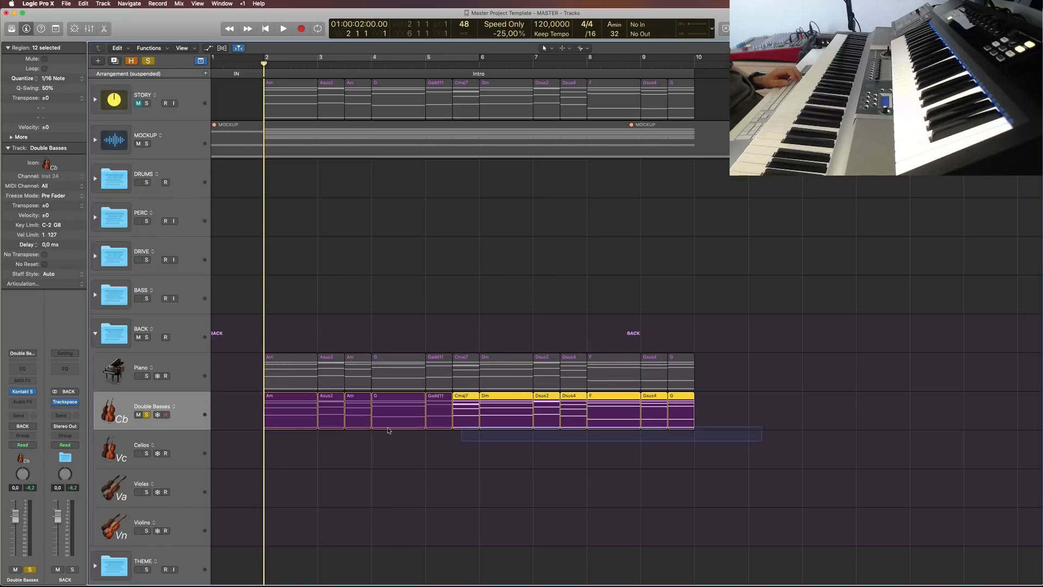
double_click(381, 419)
left_click(606, 378)
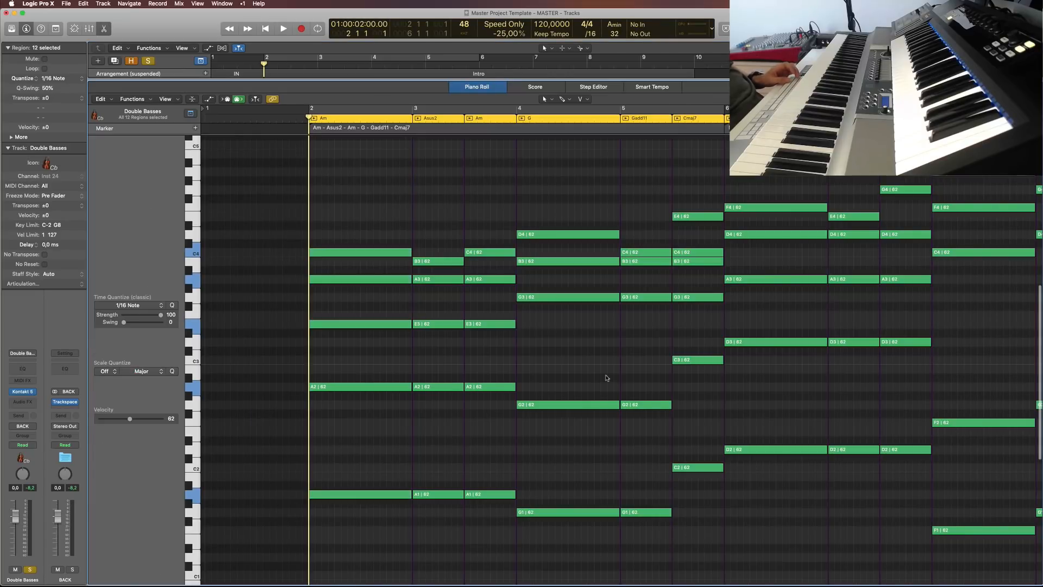
scroll(598, 376, "right", 1)
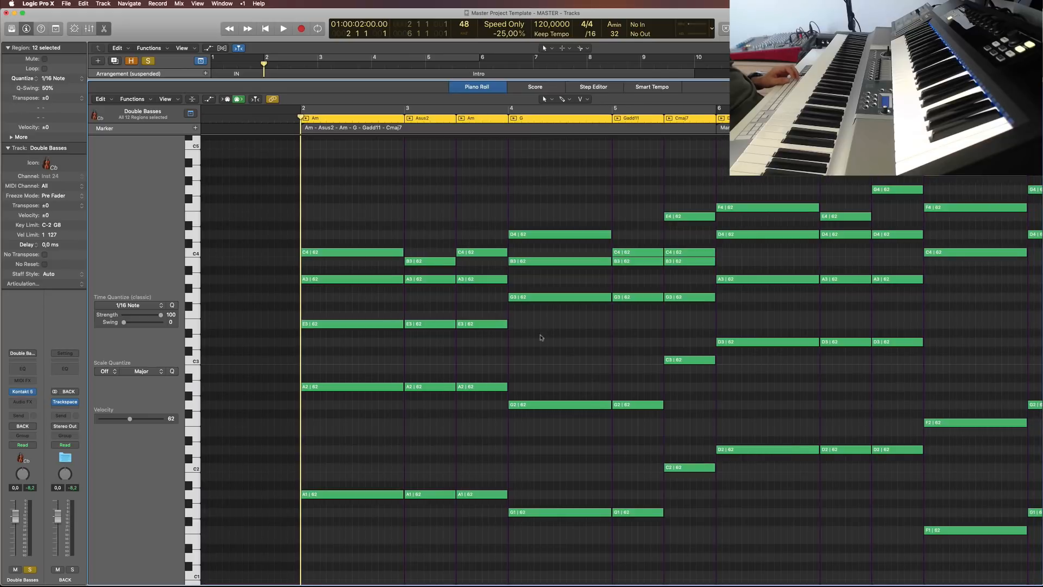
scroll(541, 338, "right", 5)
scroll(544, 363, "up", 2)
Step: Keep only the lowest note of each chord in the Double Basses regions by inverting the bottom-note selection and deleting the rest
key("super+a")
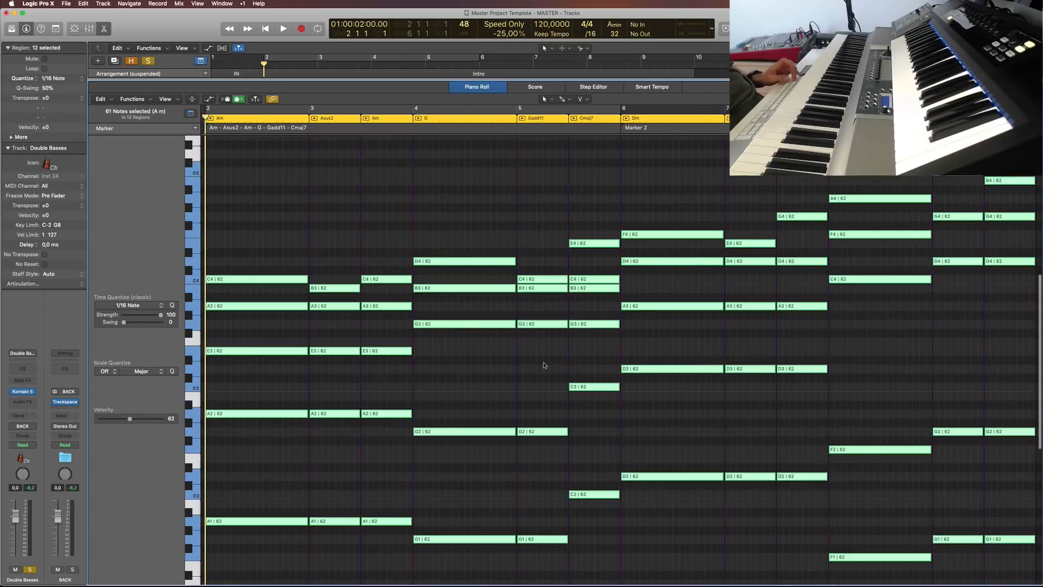
left_click(509, 368)
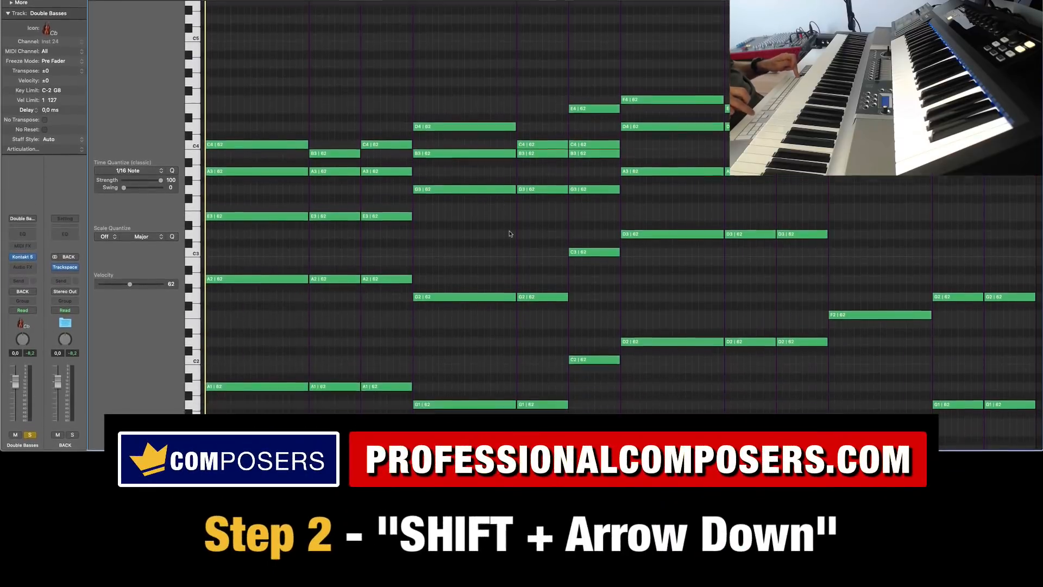
key("shift+Down")
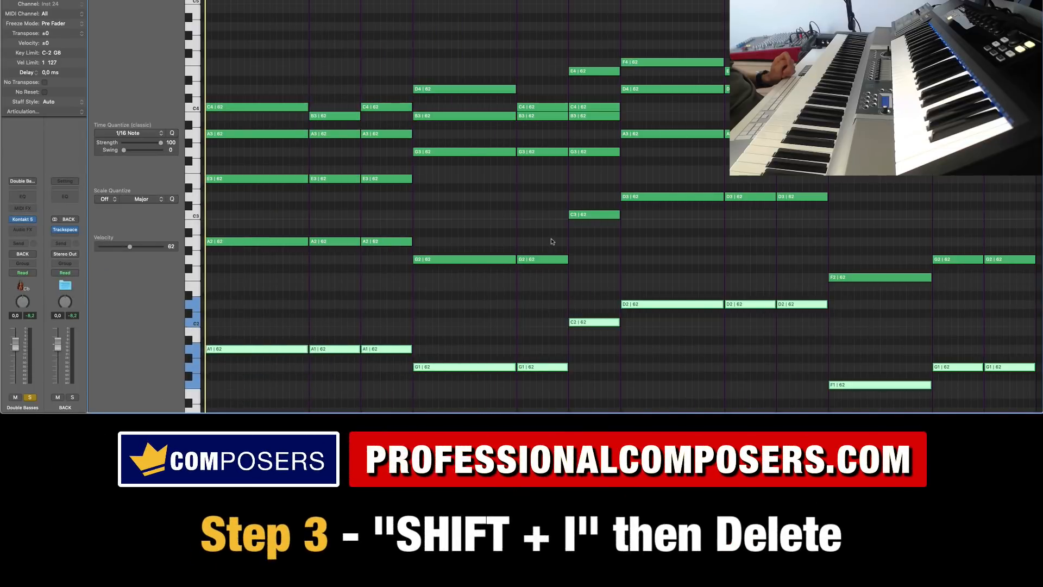
key("shift+i")
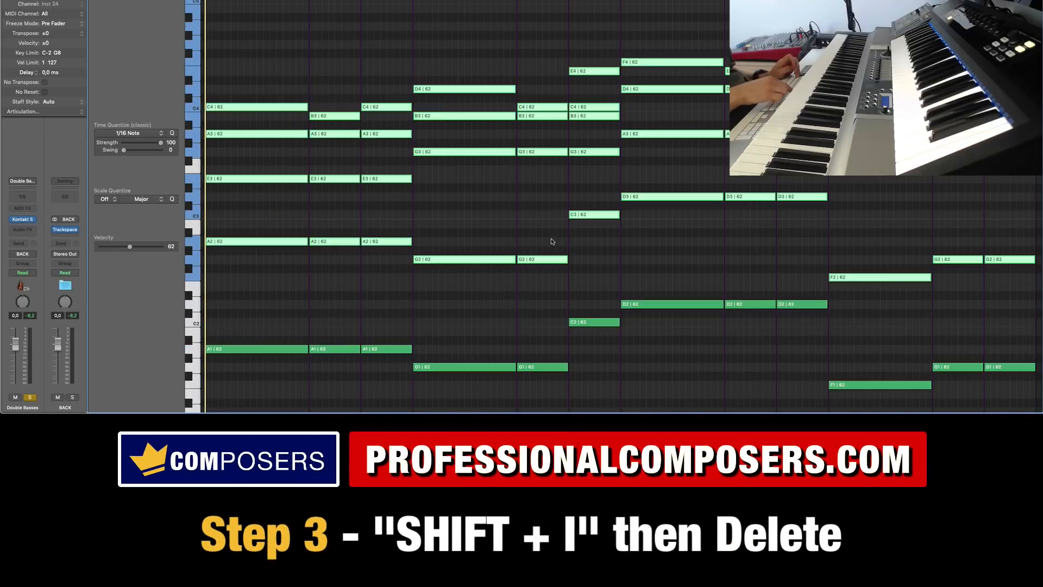
key("Delete")
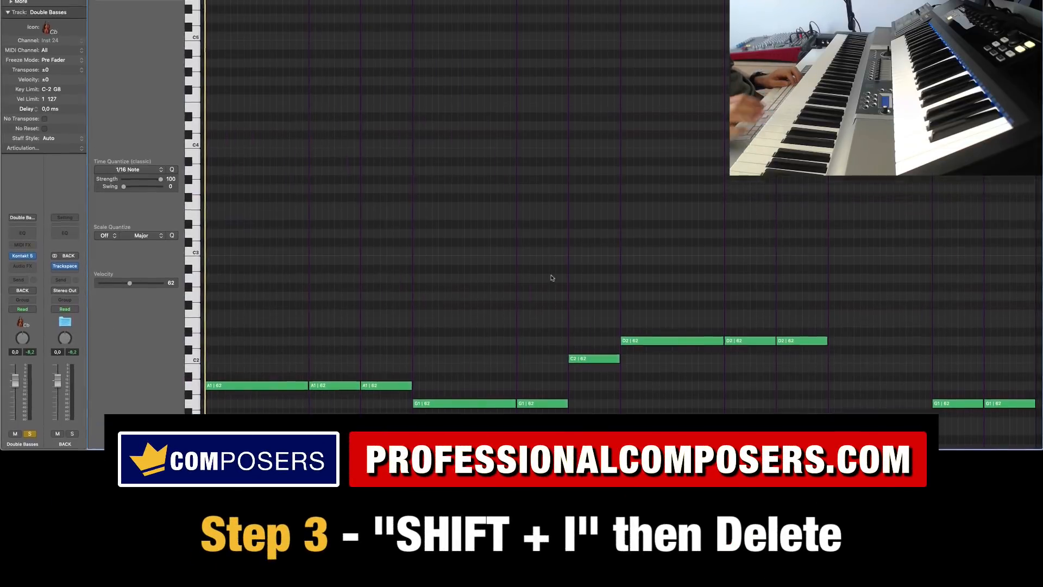
key("p")
left_click(525, 345)
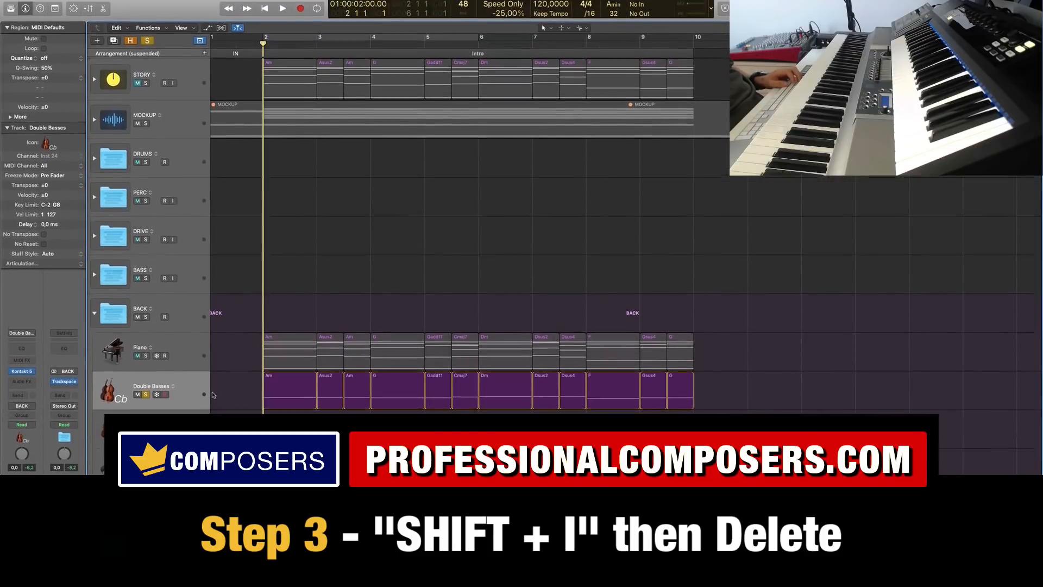
Step: Play the Double Basses line alone and clear the track's solo
key("space")
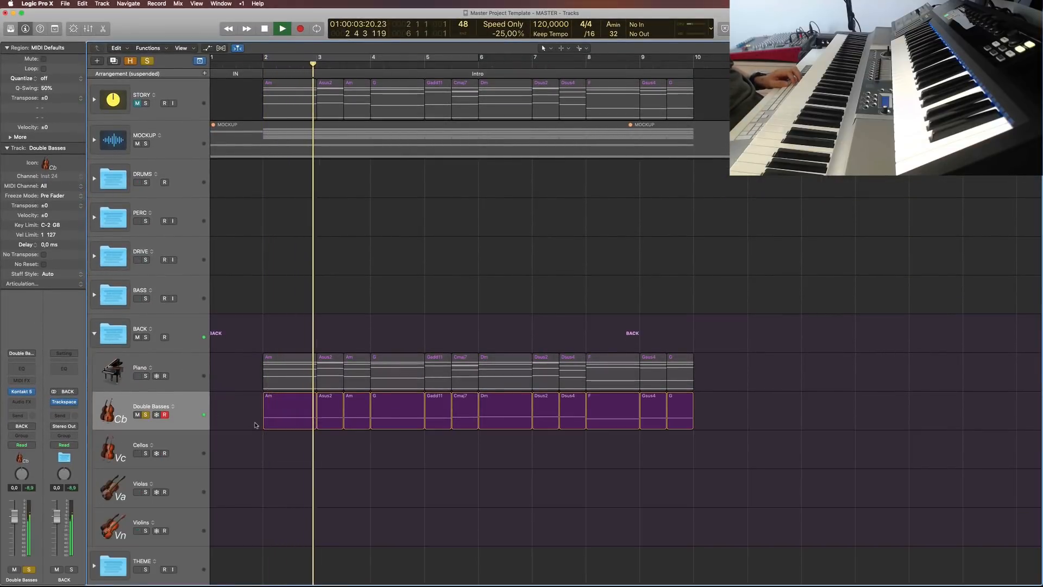
key("p")
key("p")
left_click_drag(791, 468, 267, 415)
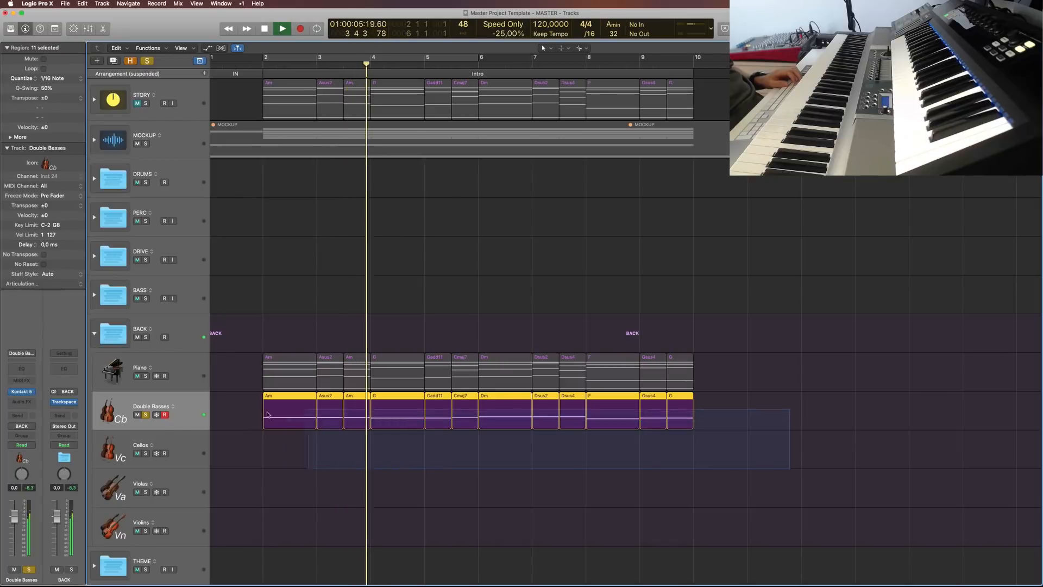
key("p")
key("p")
key("space")
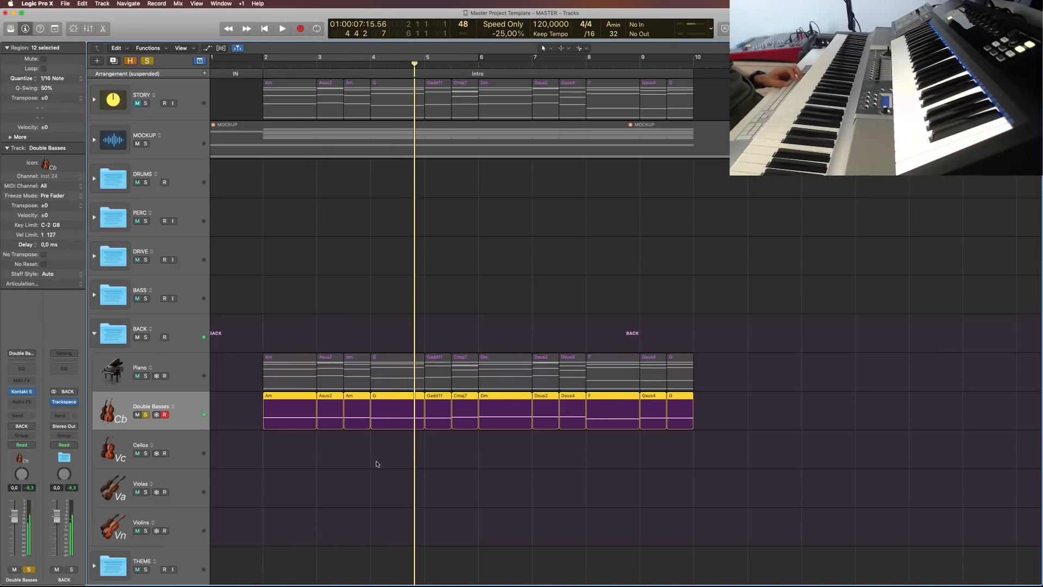
left_click(377, 465)
left_click(146, 415)
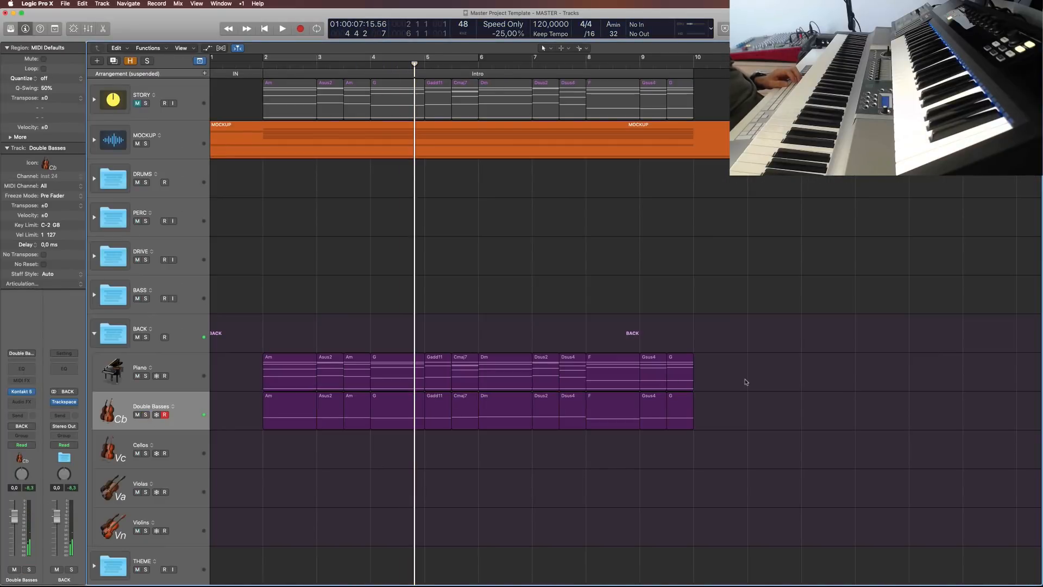
left_click_drag(746, 382, 289, 450)
double_click(290, 455)
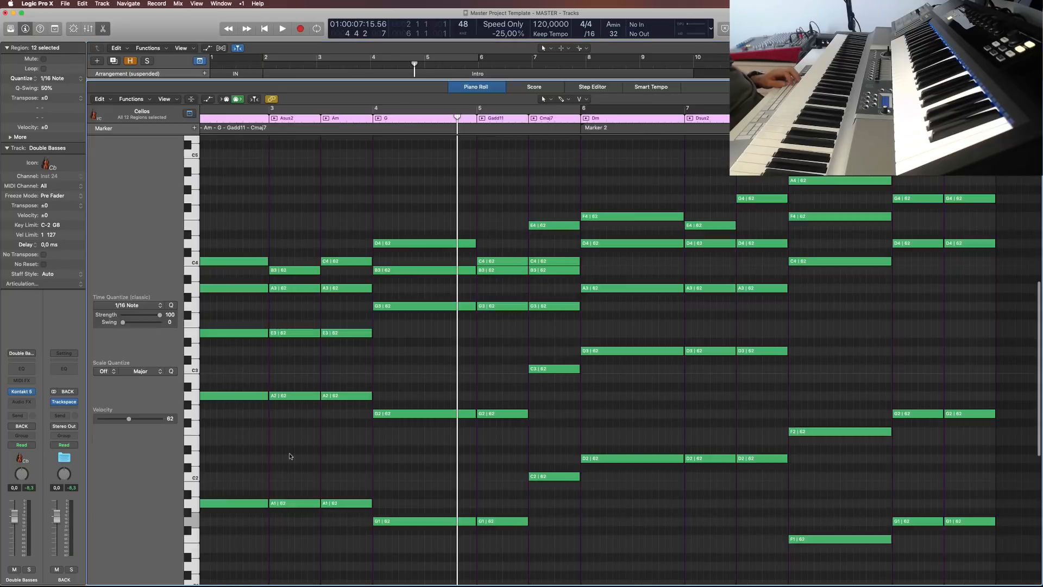
key("p")
left_click_drag(834, 453, 243, 469)
key("Delete")
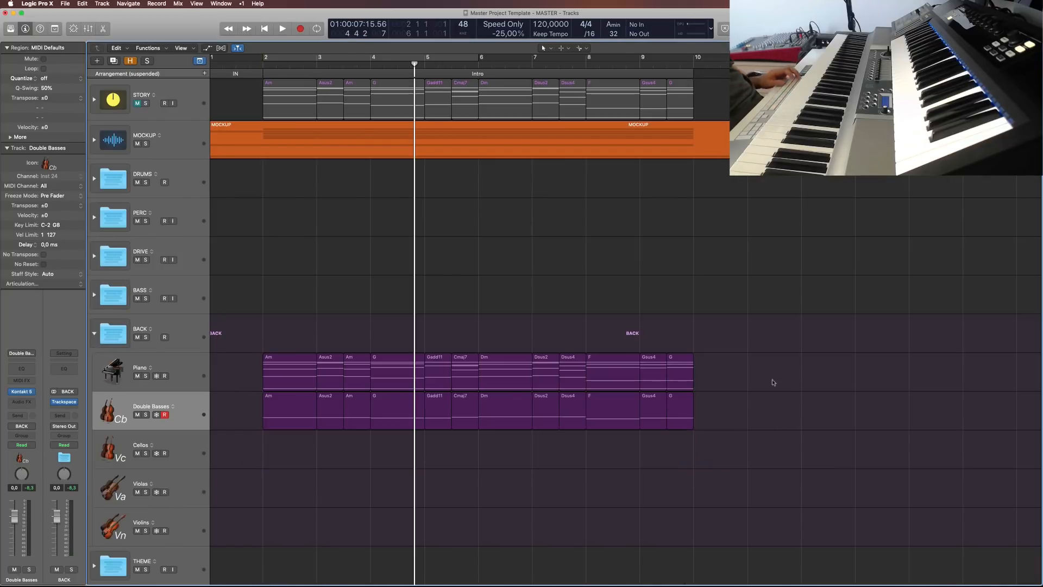
Step: Move the Piano chord regions onto the Violins track and delete all but the highest note of each chord
left_click_drag(822, 377, 270, 541)
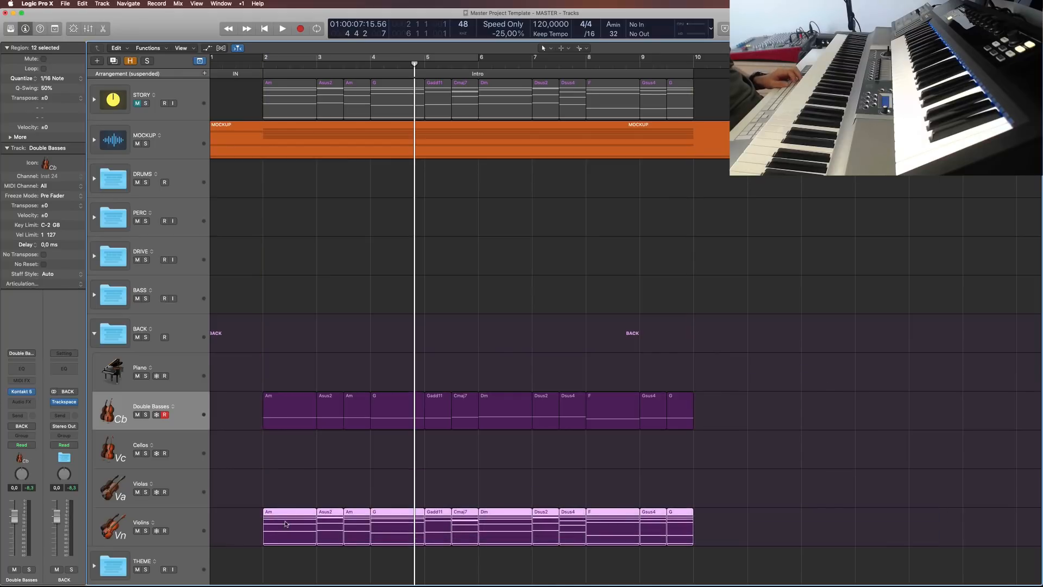
key("p")
key("super+a")
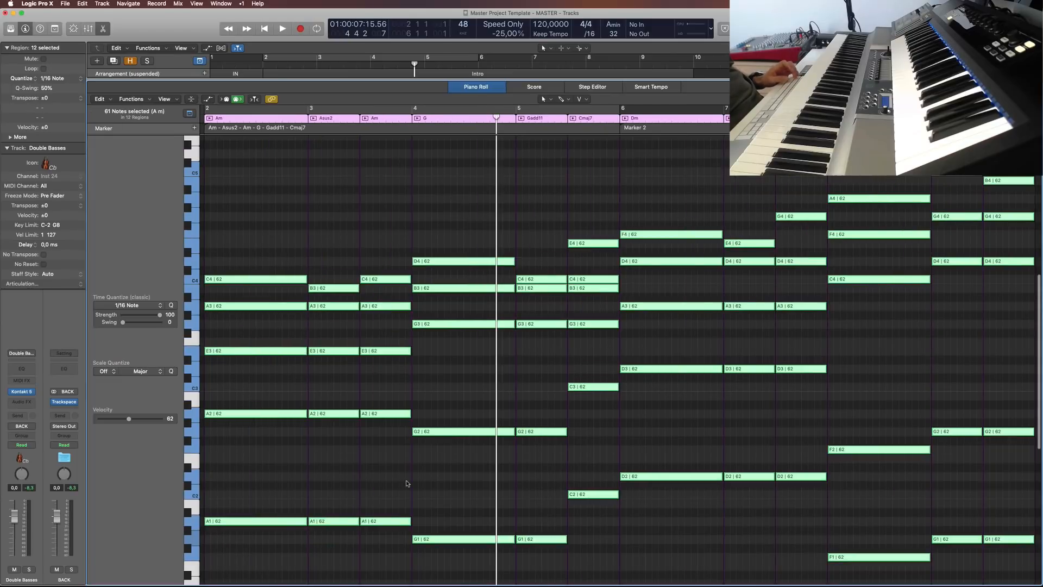
left_click(436, 483)
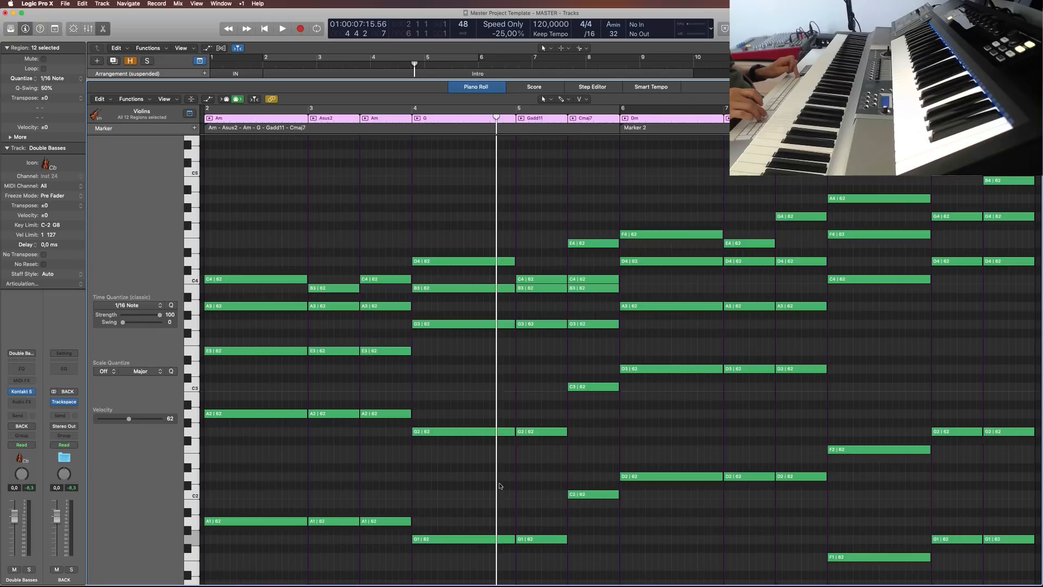
key("shift+Up")
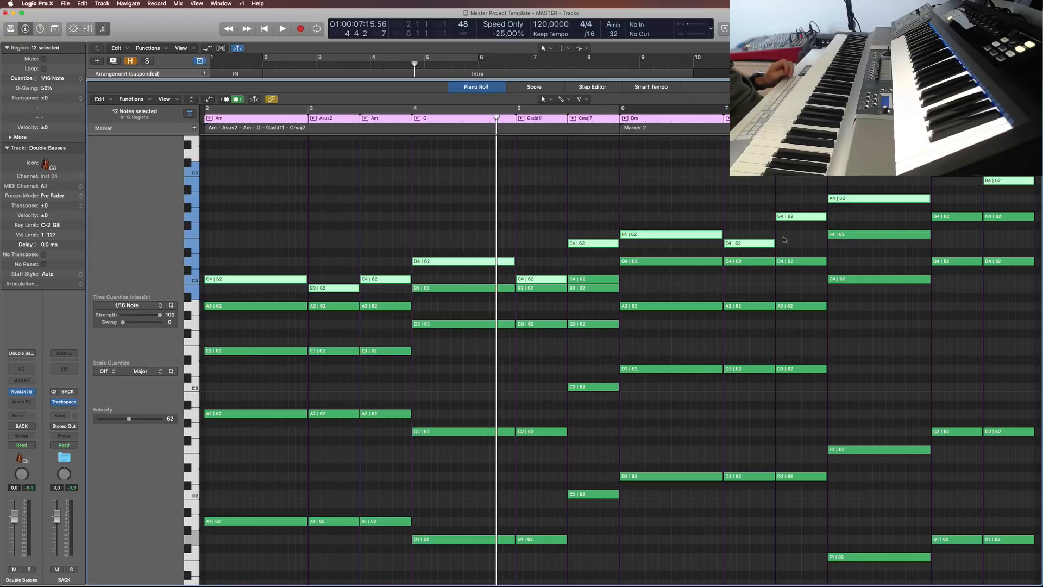
key("shift+i")
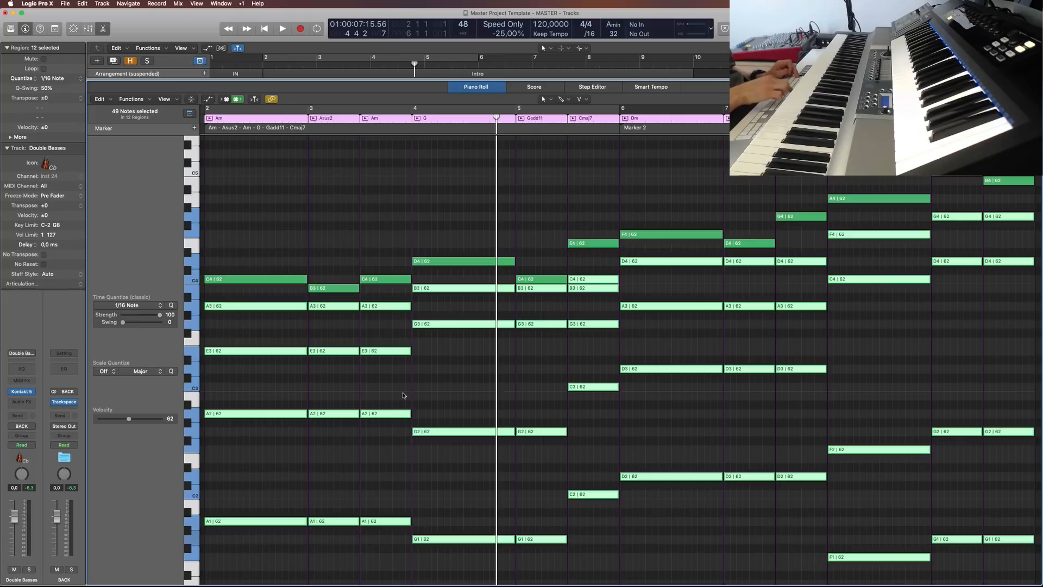
key("Delete")
key("Return")
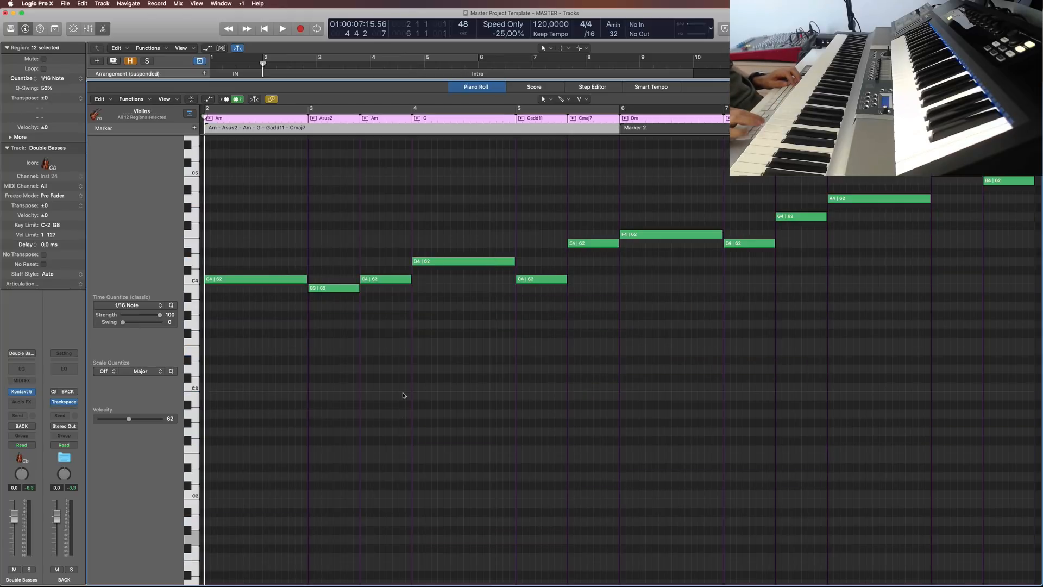
key("p")
Step: Solo the Violins track and play its top-note line from the start of the intro
left_click(179, 470)
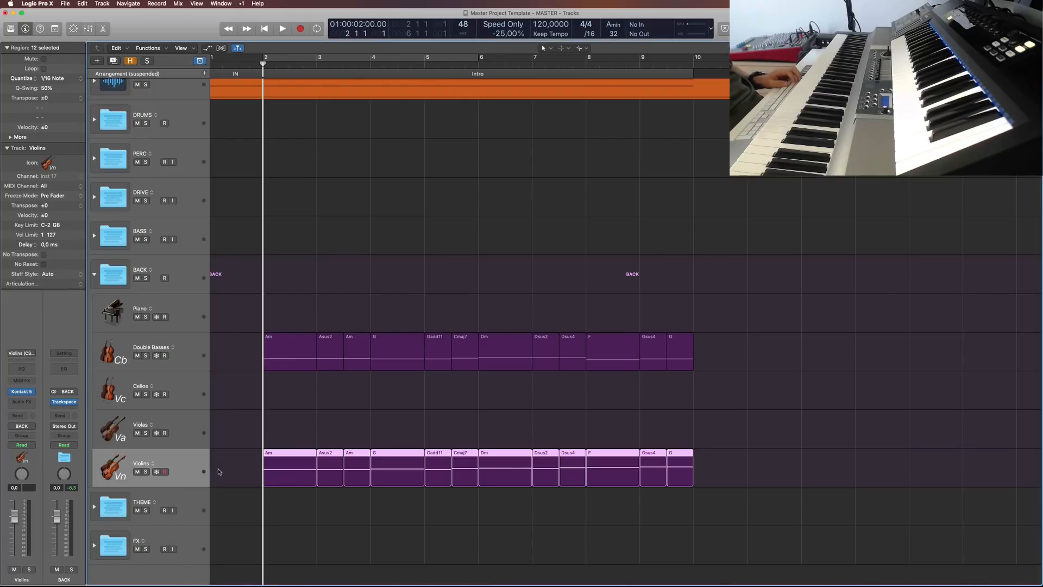
key("s")
key("space")
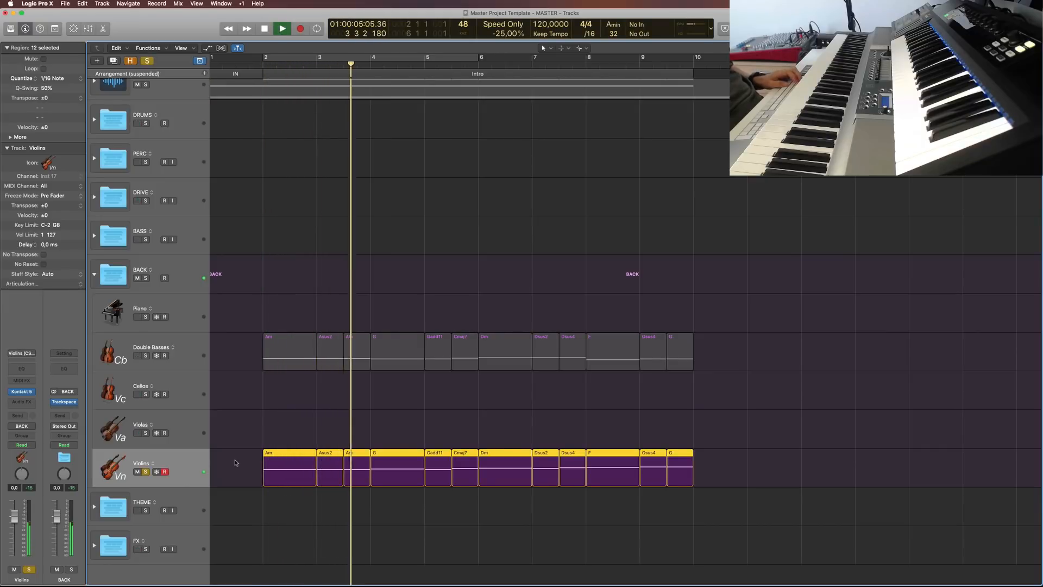
key("space")
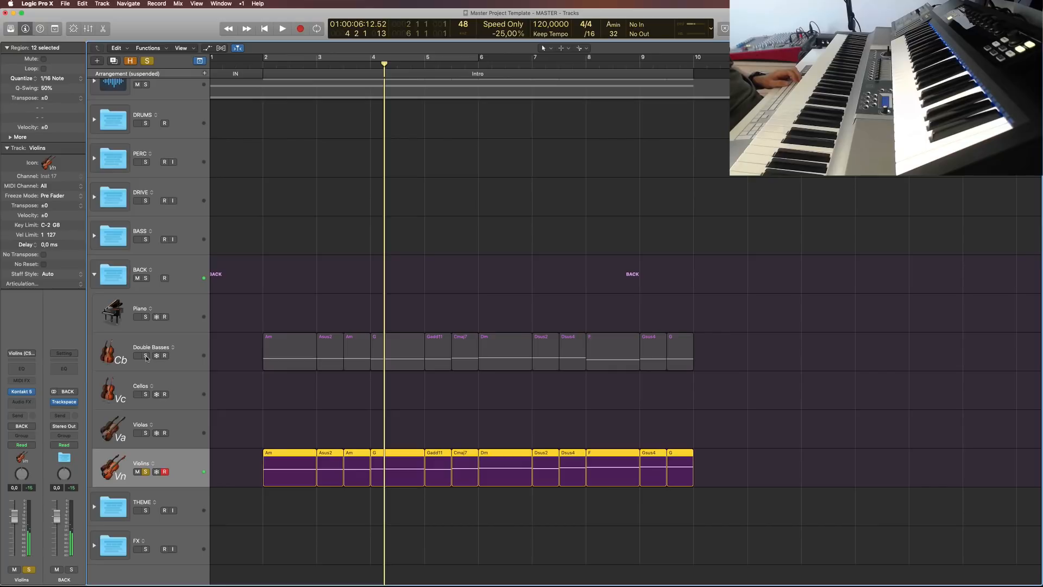
Step: Undo the Violins note deletion and the region move to restore the chord regions on the Piano track
left_click(282, 390)
key("super+z")
key("super+z")
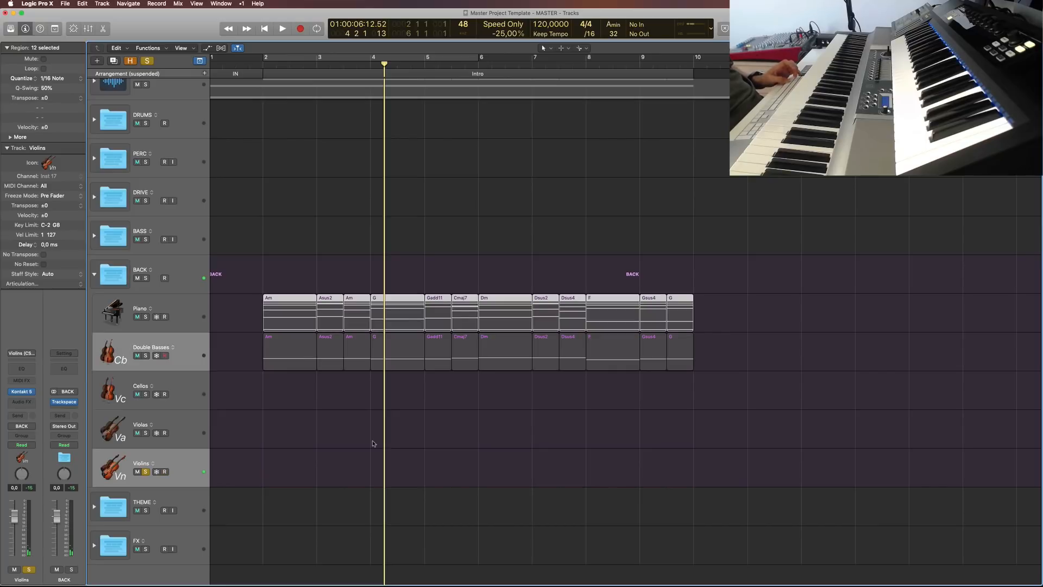
left_click(372, 444)
Step: Copy all the Piano chord regions onto the Violins track at the same bar positions
left_click_drag(811, 312, 295, 316)
left_click_drag(294, 314, 294, 492)
left_click_drag(296, 478, 256, 469)
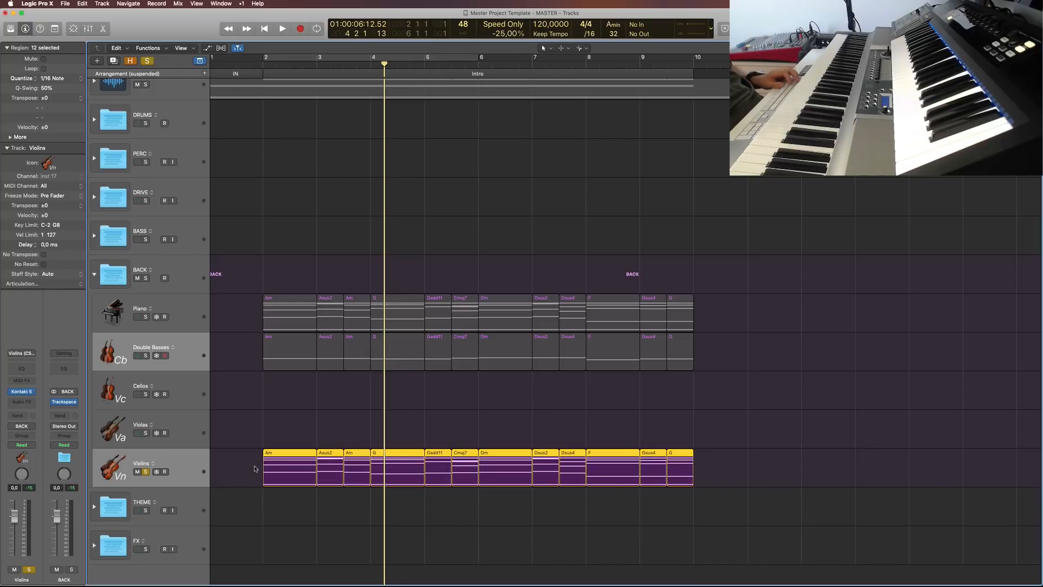
Step: Keep only the highest note of each chord in the Violins regions by inverting the top-note selection and deleting the rest
key("p")
left_click(490, 358)
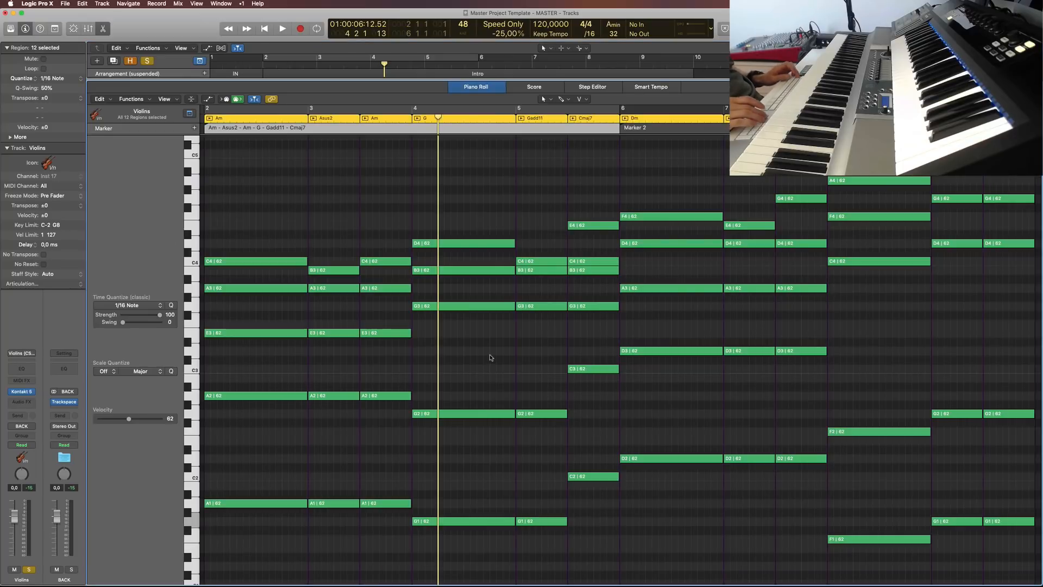
key("shift+Up")
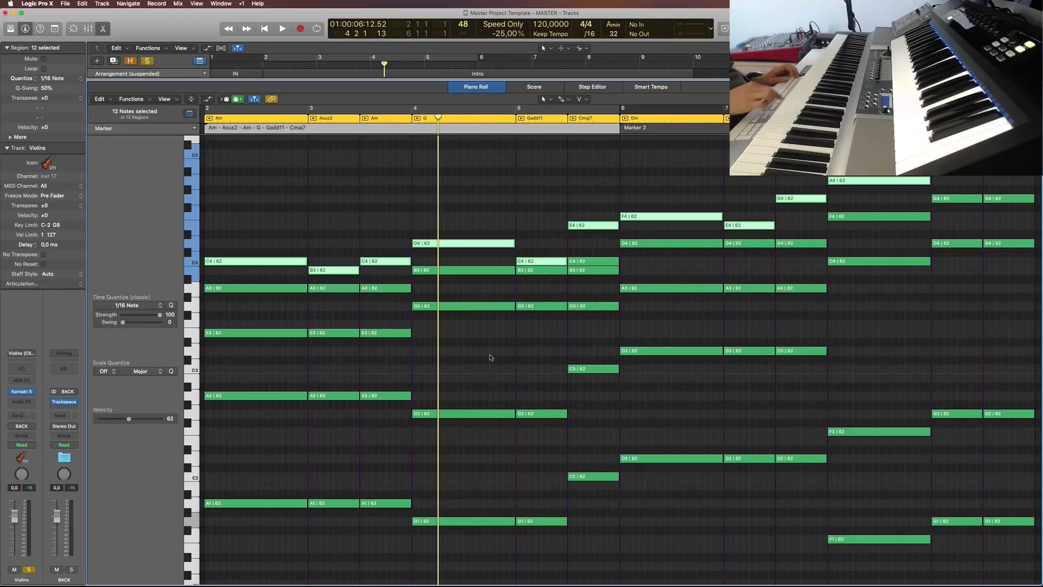
key("shift+i")
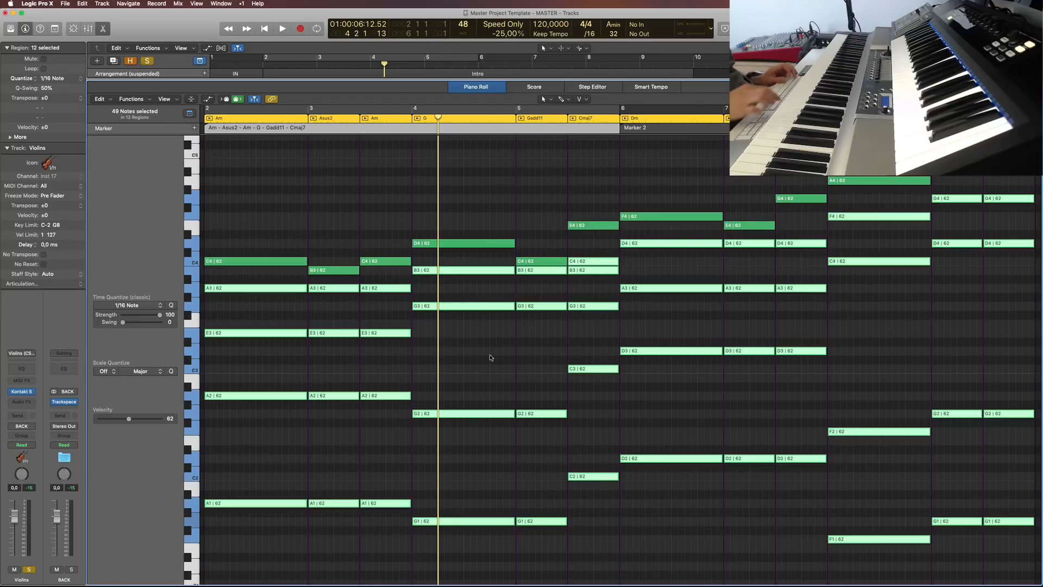
key("Delete")
key("p")
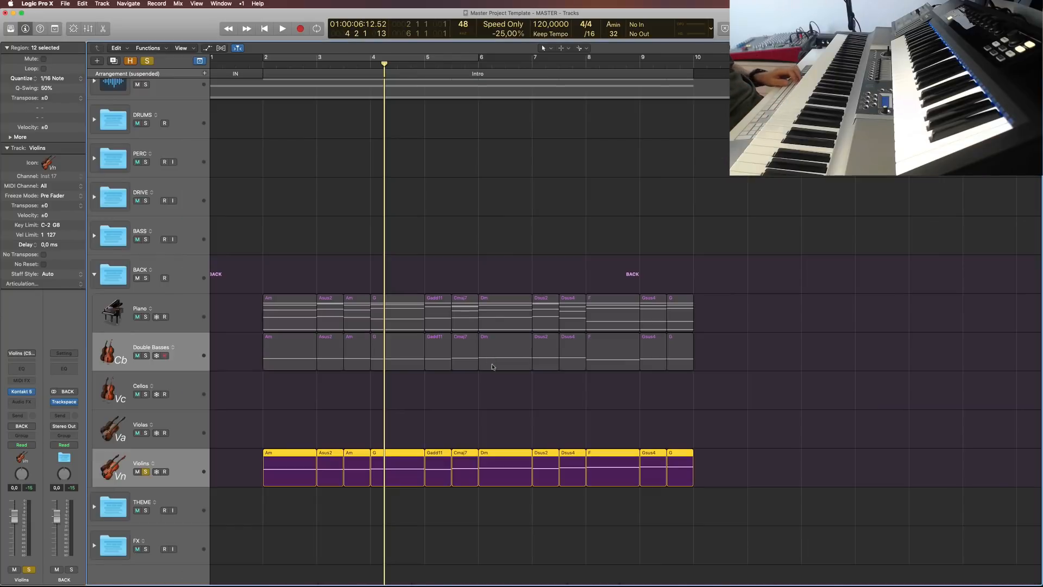
Step: Solo the Double Basses together with the Violins, play both lines from the start of the intro, and clear the solos
left_click(145, 356)
key("shift+Return")
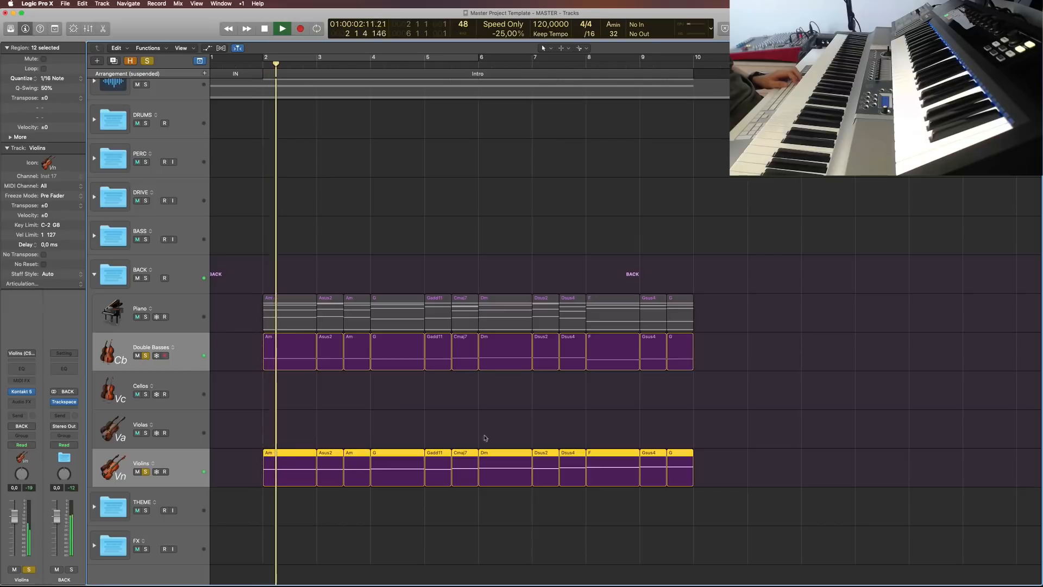
left_click(430, 410)
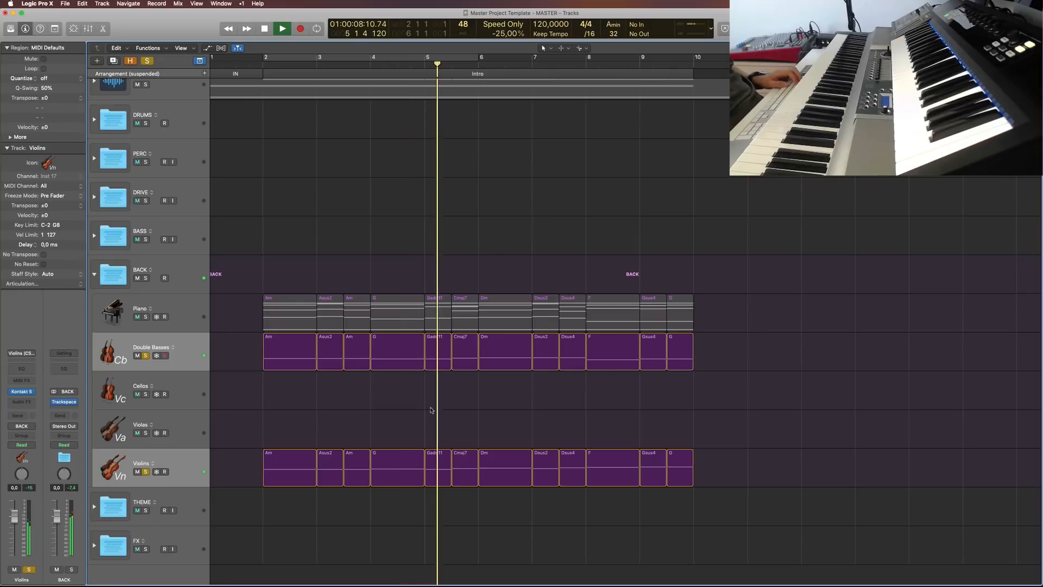
key("space")
left_click(147, 473)
left_click(146, 357)
left_click(145, 357)
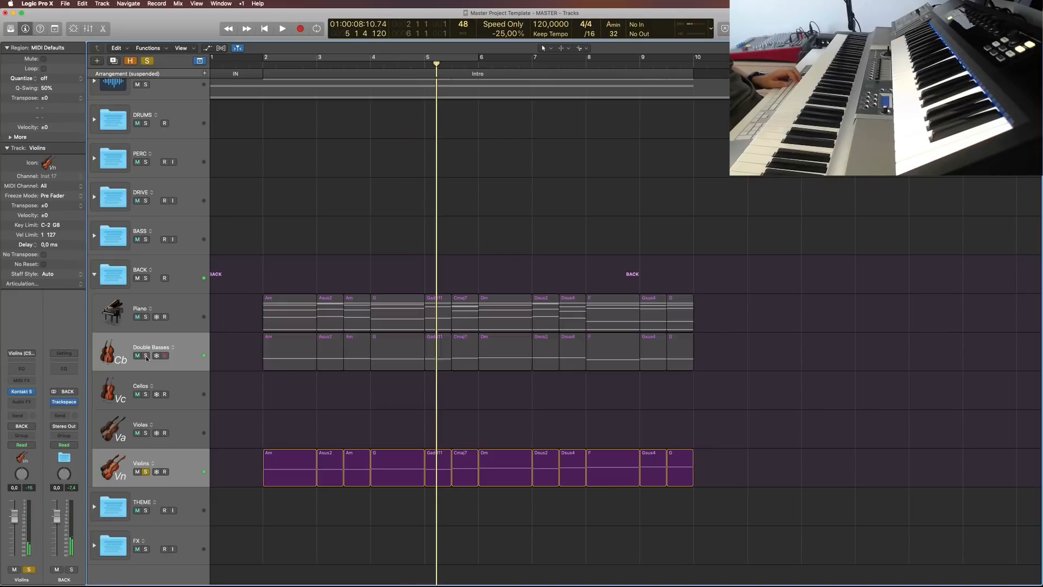
left_click_drag(749, 305, 283, 387)
left_click(983, 368)
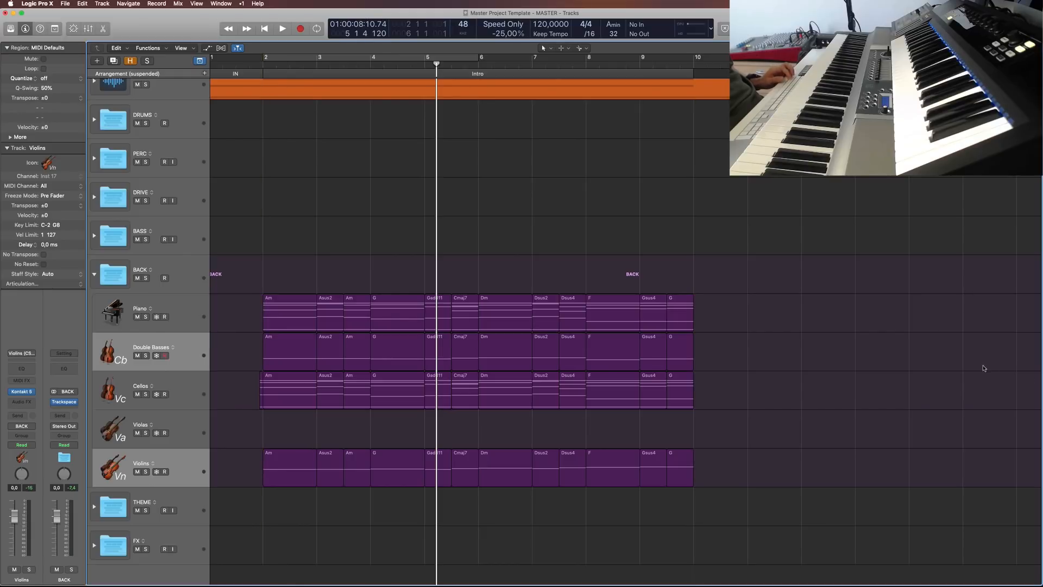
key("super+z")
key("super+z")
Step: Copy all the Piano chord regions onto the Cellos track at the same bar positions and open the copies in the Piano Roll
left_click_drag(765, 297, 260, 296)
left_click_drag(292, 311, 289, 407)
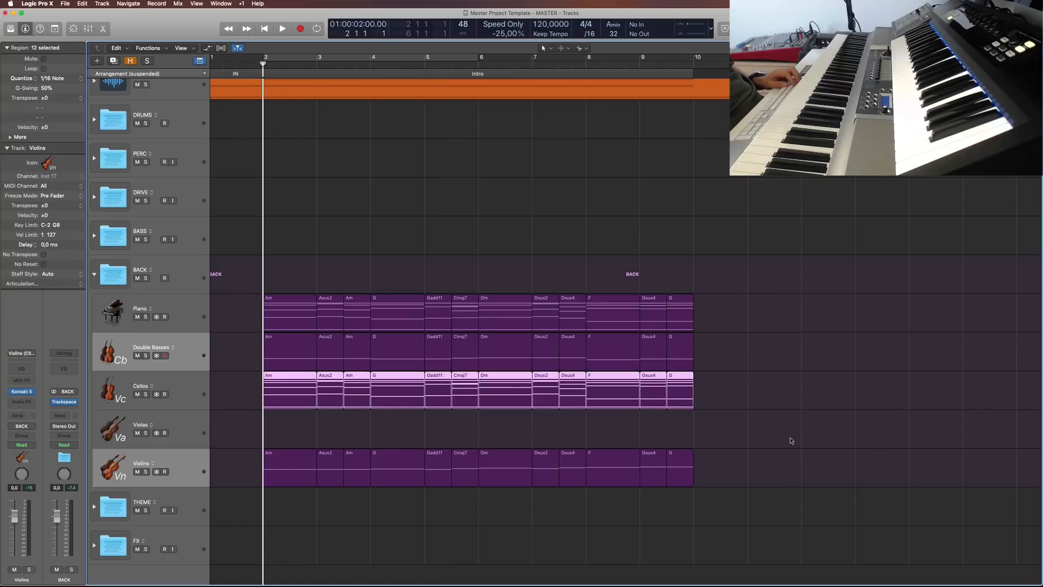
mouse_move(786, 436)
left_mouse_down()
mouse_move(315, 397)
mouse_move(261, 407)
left_mouse_up()
key("p")
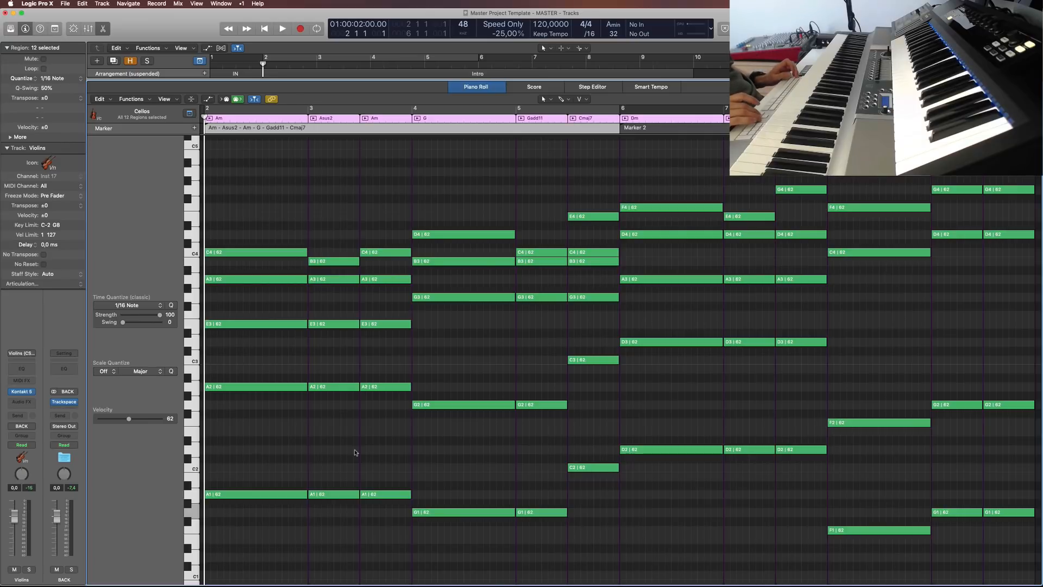
Step: Delete the lowest note of each Cellos chord, keep only the second-lowest by inverting the selection and deleting the rest, and close the Piano Roll
key("shift+Down")
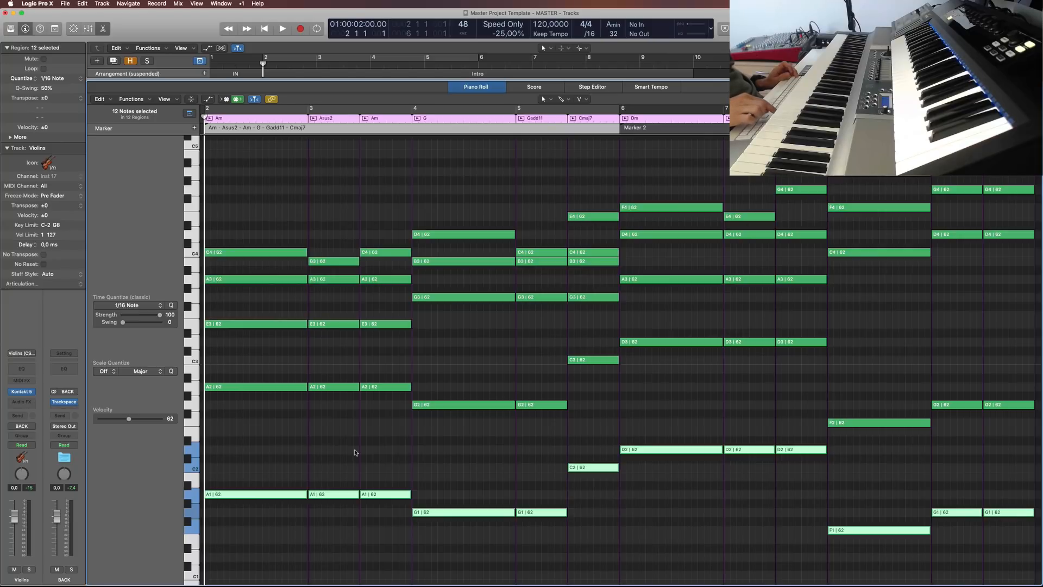
key("Delete")
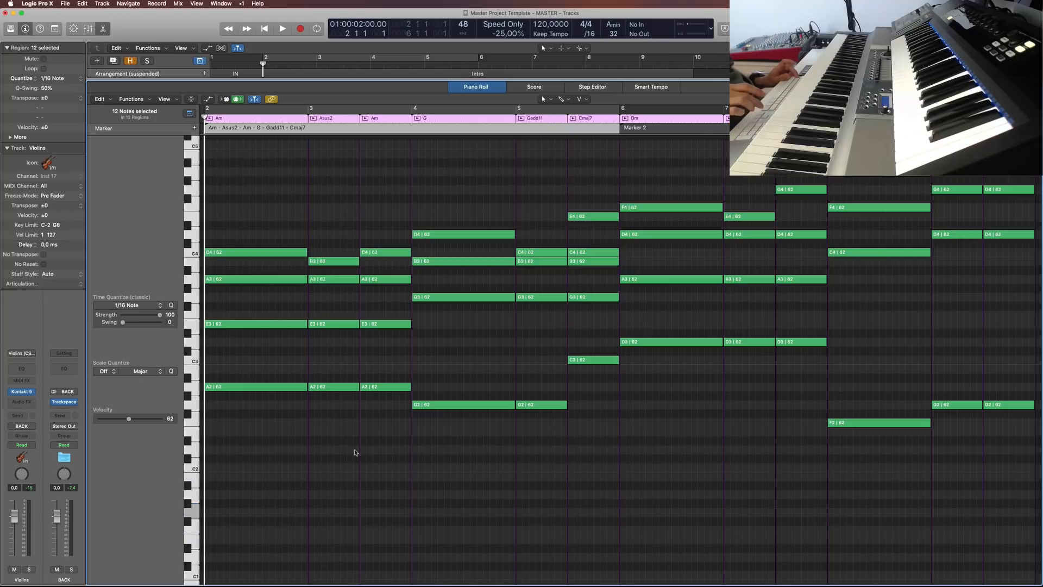
key("shift+Down")
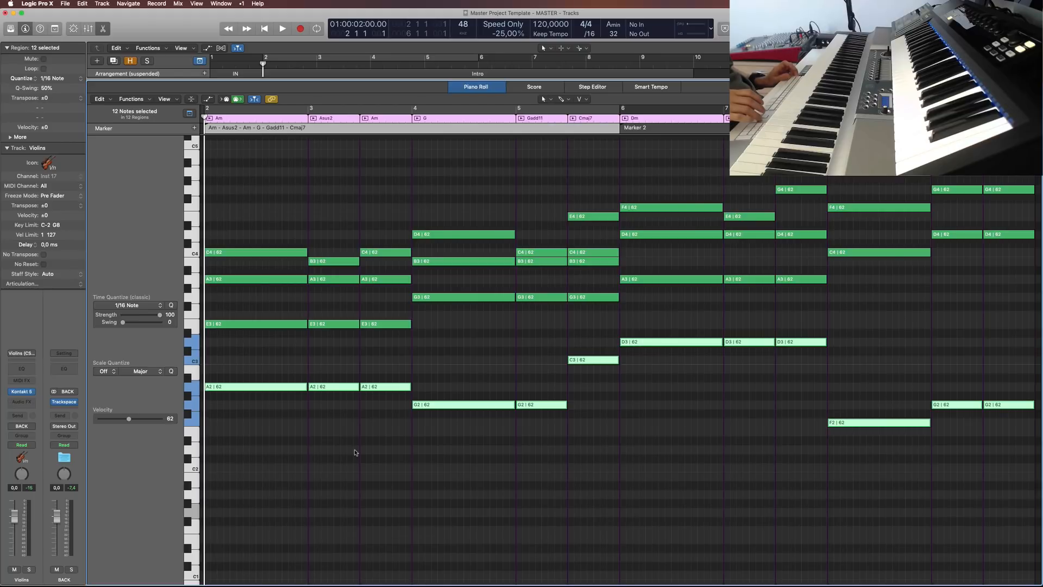
key("shift+i")
key("Delete")
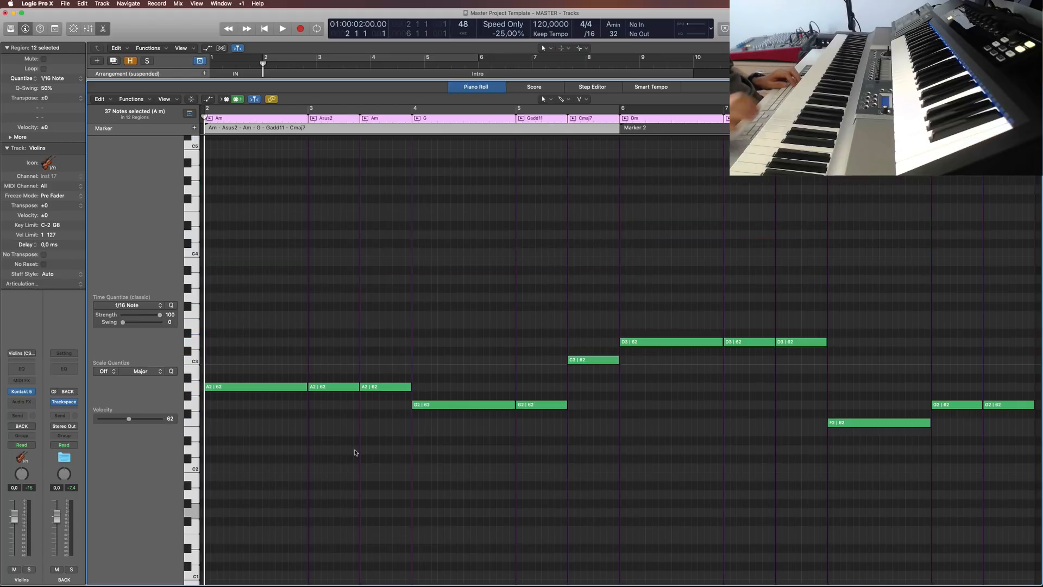
key("e")
Step: Solo the Cellos track, play its line from the start of the intro, and clear the solo
left_click(145, 395)
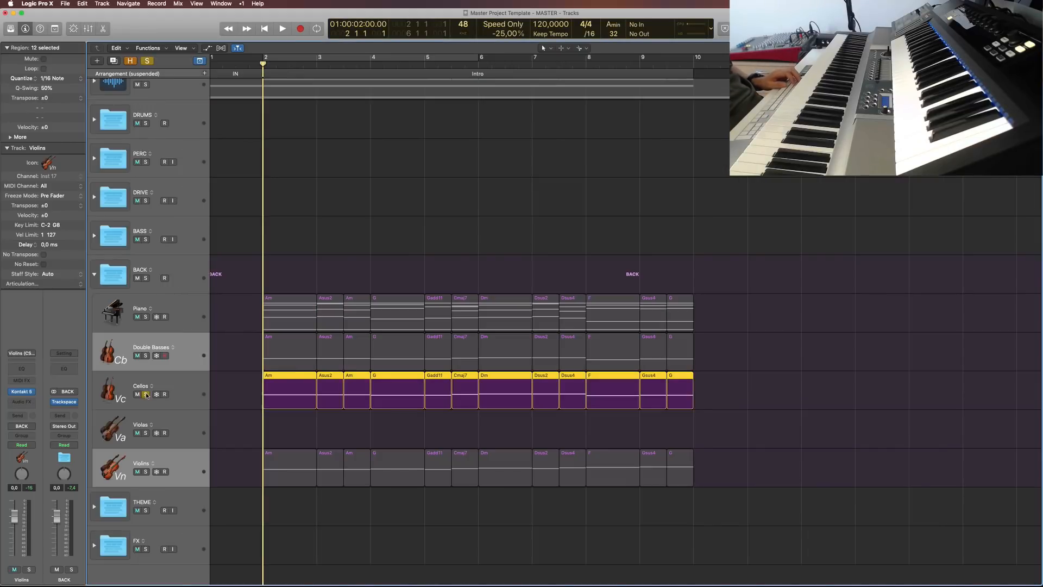
key("space")
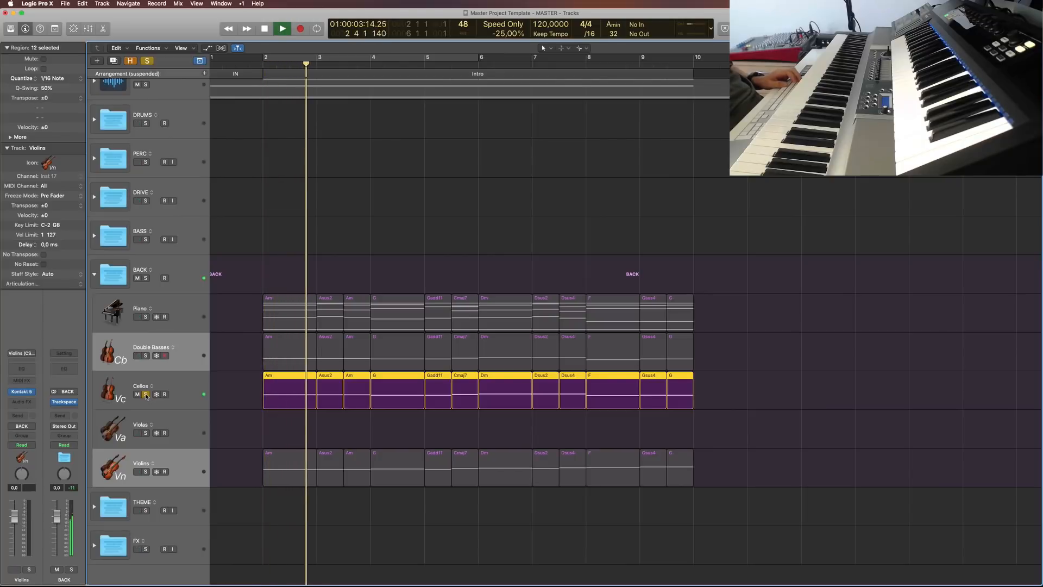
key("space")
key("alt+shift+d")
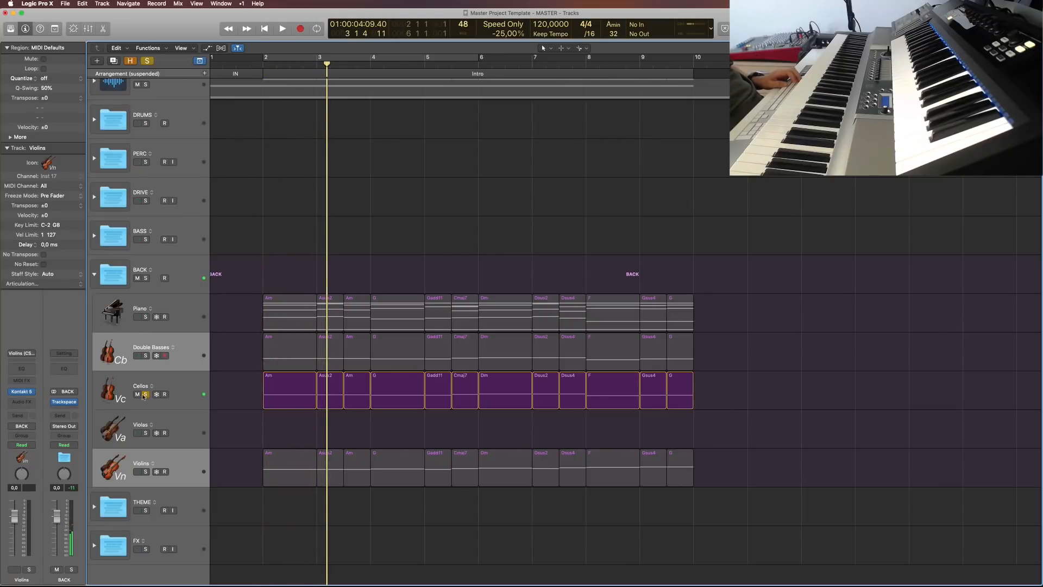
left_click(145, 395)
Step: Copy all the Piano chord regions onto the Violas track at the same bar positions
left_click_drag(652, 308, 334, 433)
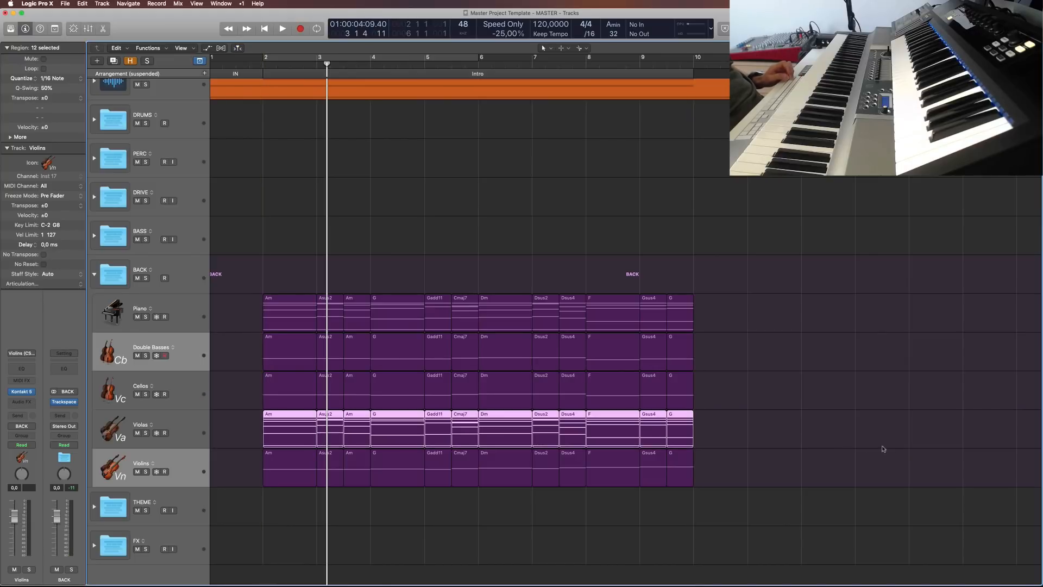
left_click(818, 433)
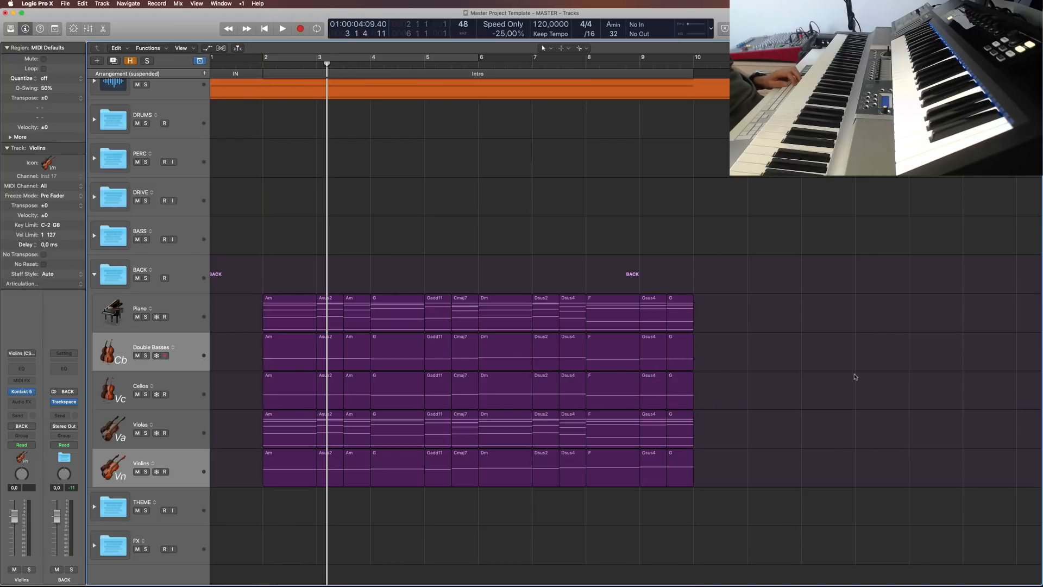
Step: Review the Violins, Violas, Cellos and Double Basses tracks to see which string part still needs its chord note picked
left_click(197, 392)
left_click(202, 423)
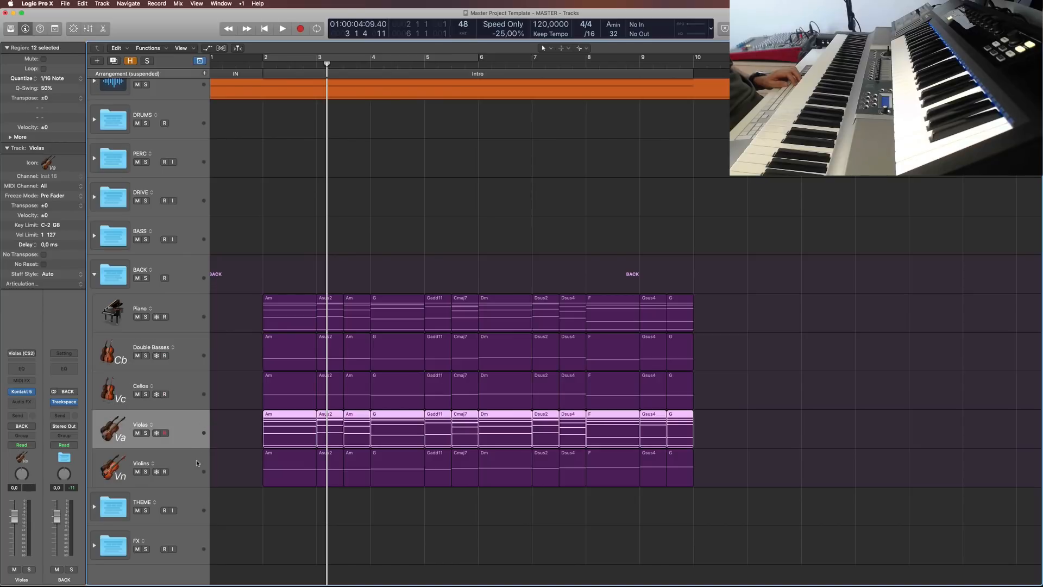
left_click(197, 462)
left_click(194, 426)
left_click(190, 387)
left_click(190, 351)
left_click(887, 407)
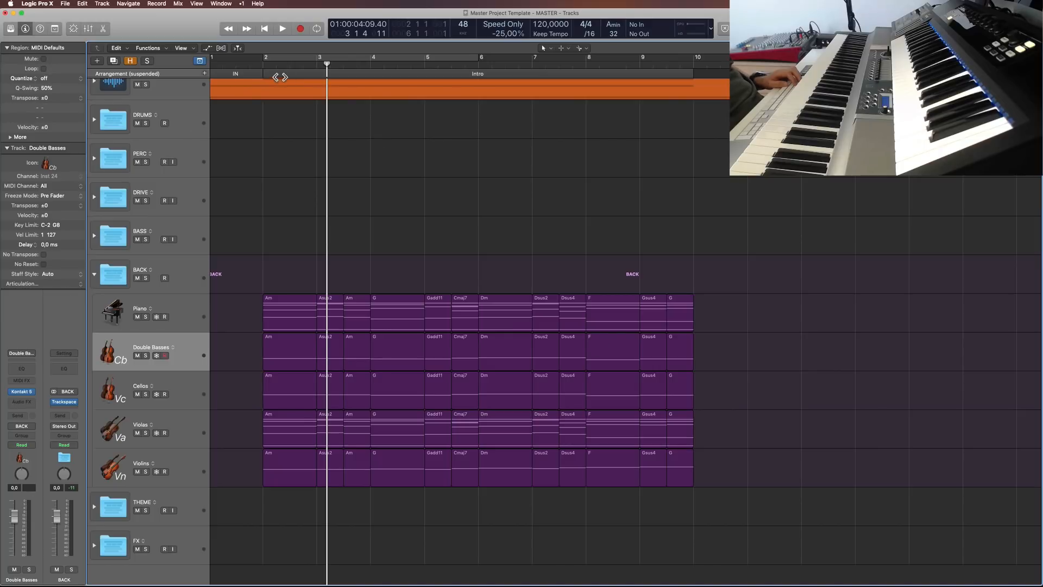
left_click(190, 428)
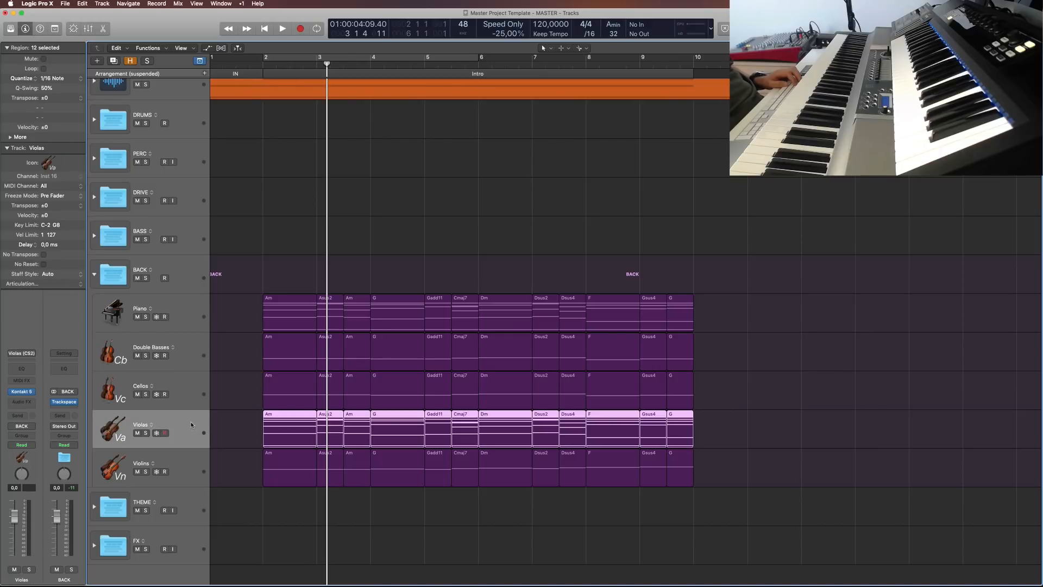
left_click(836, 412)
left_click_drag(806, 419, 270, 443)
left_click(203, 358)
left_click(196, 459)
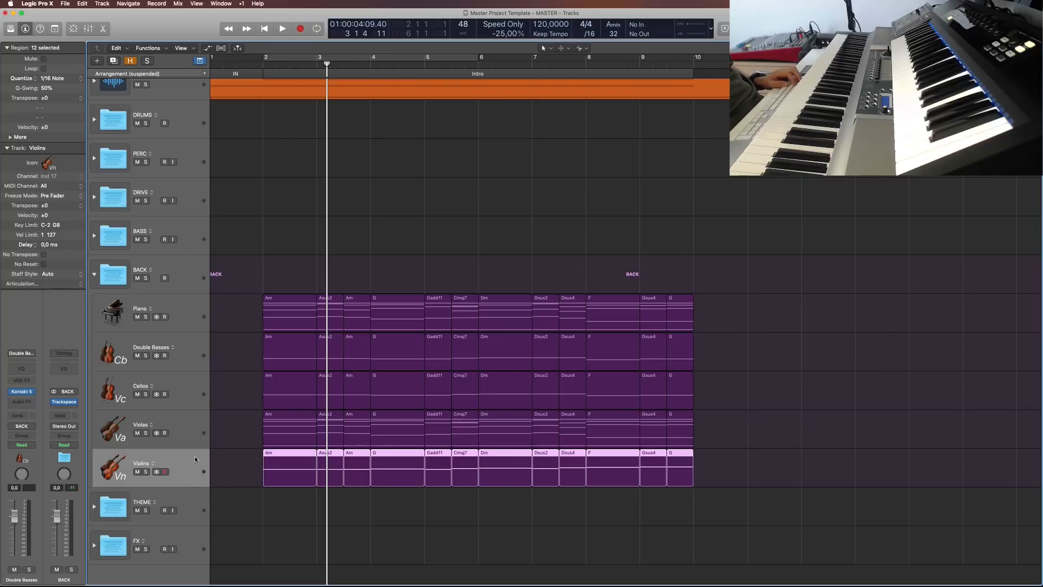
left_click(831, 433)
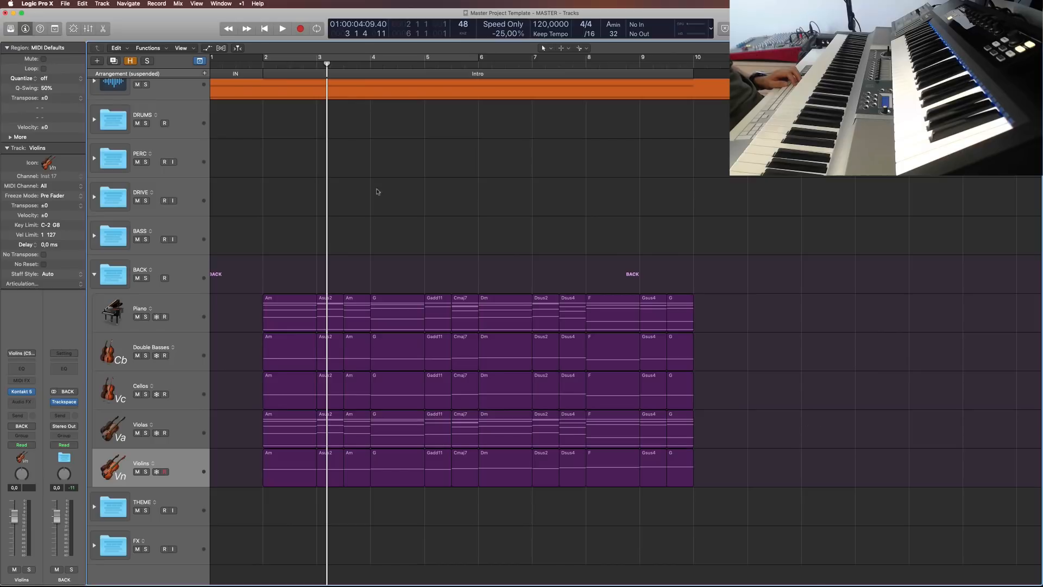
Step: Keep only the second-highest note of each Violas chord by deleting the top notes, inverting the selection of the new top notes and deleting the rest
left_click(266, 71)
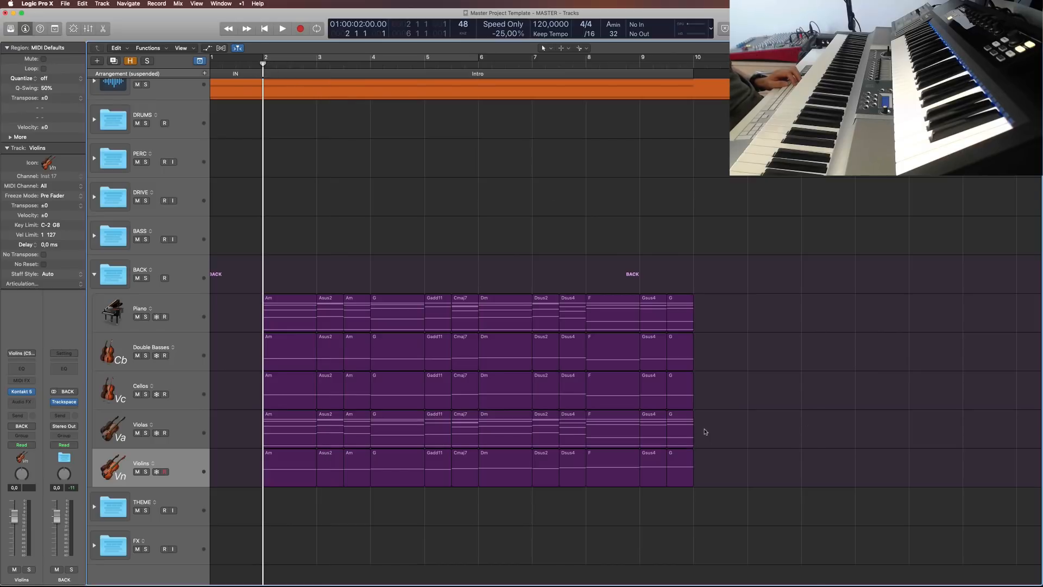
left_click(186, 425)
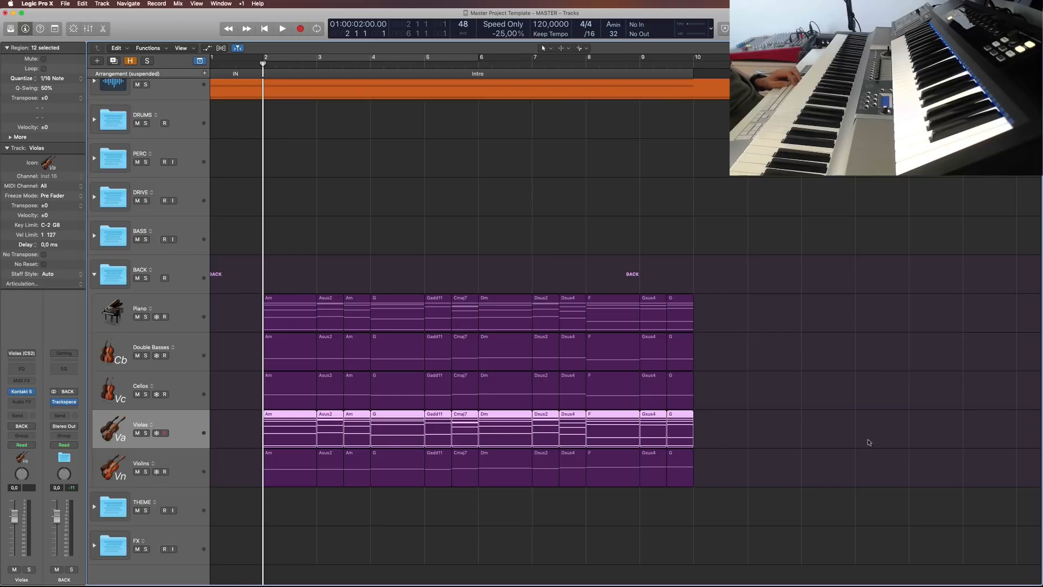
double_click(323, 436)
left_click(301, 432)
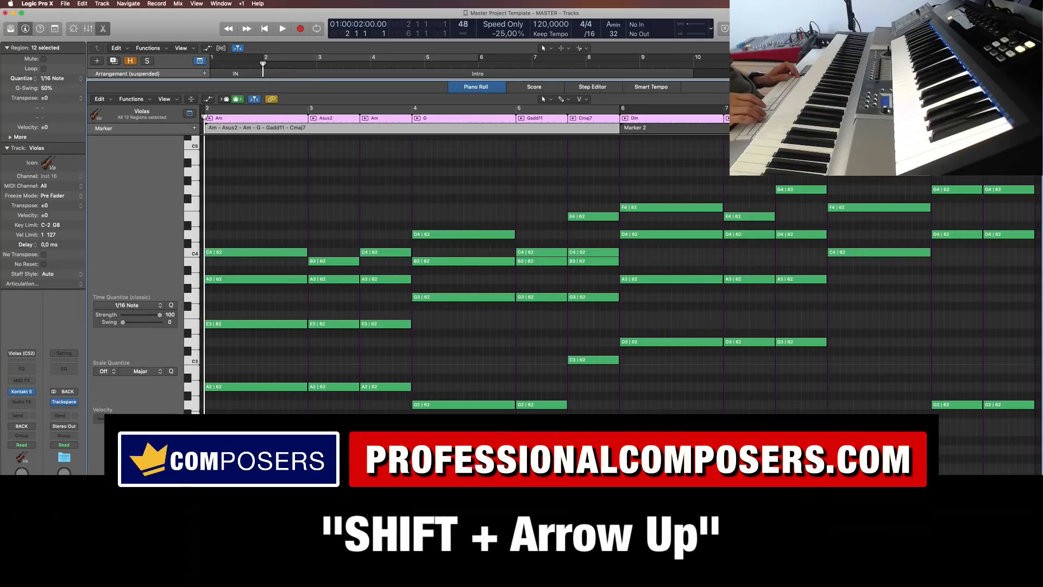
key("shift+Up")
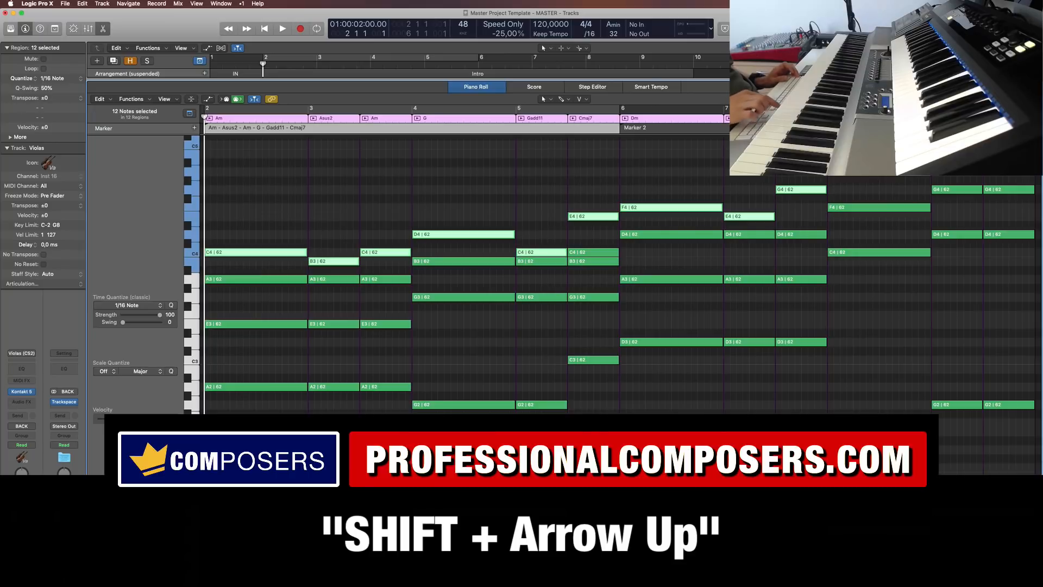
key("Delete")
key("shift+Up")
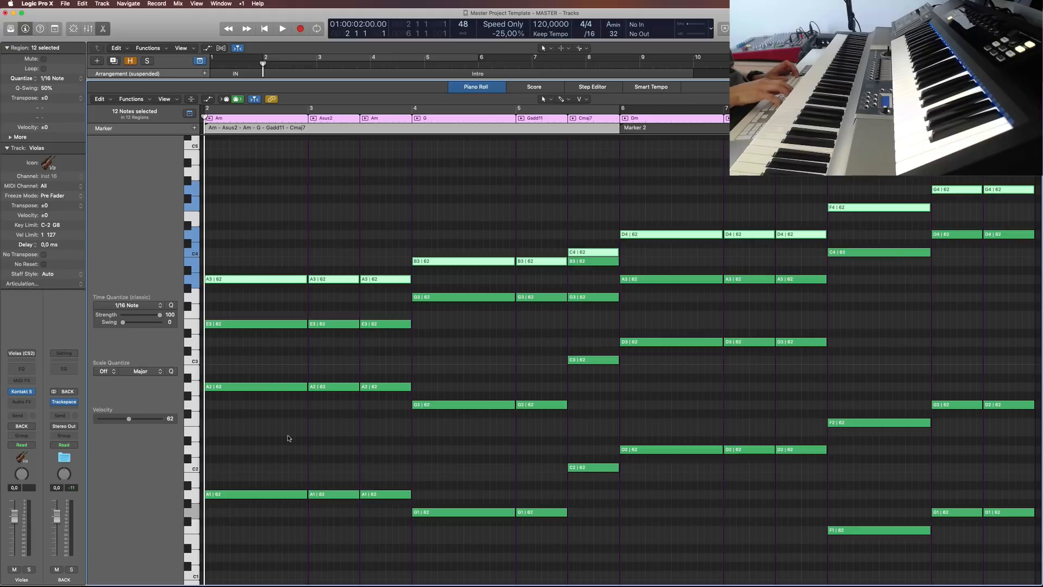
key("shift+i")
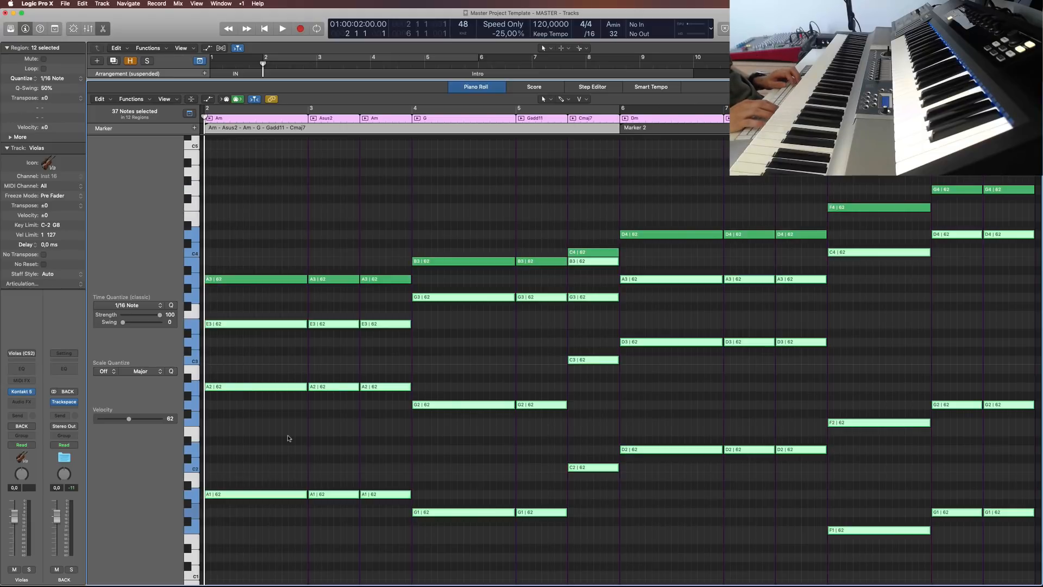
key("Delete")
key("e")
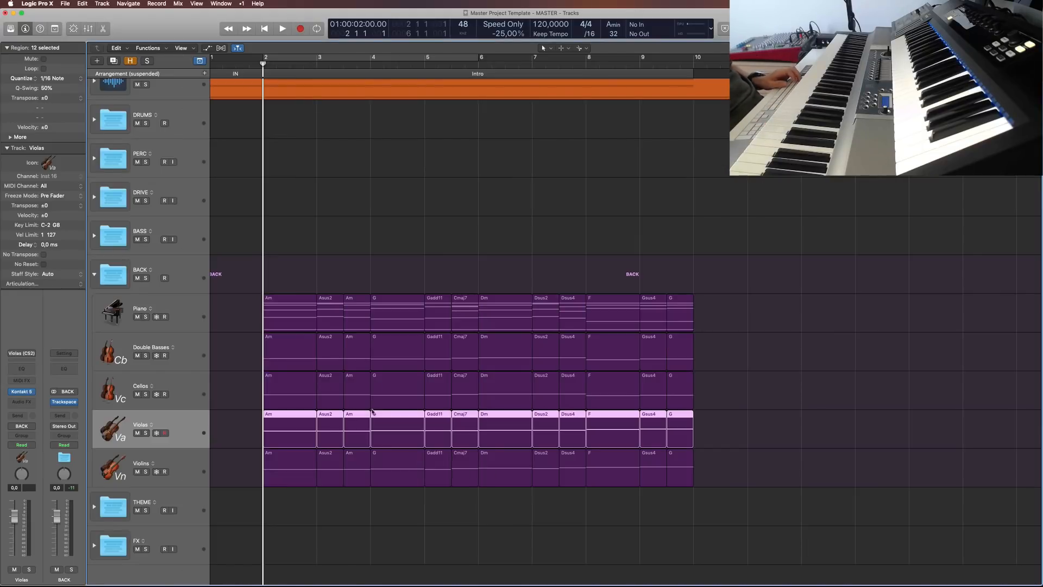
Step: Solo the Violas track, play its line from the start of the intro, and clear the solo
key("s")
key("space")
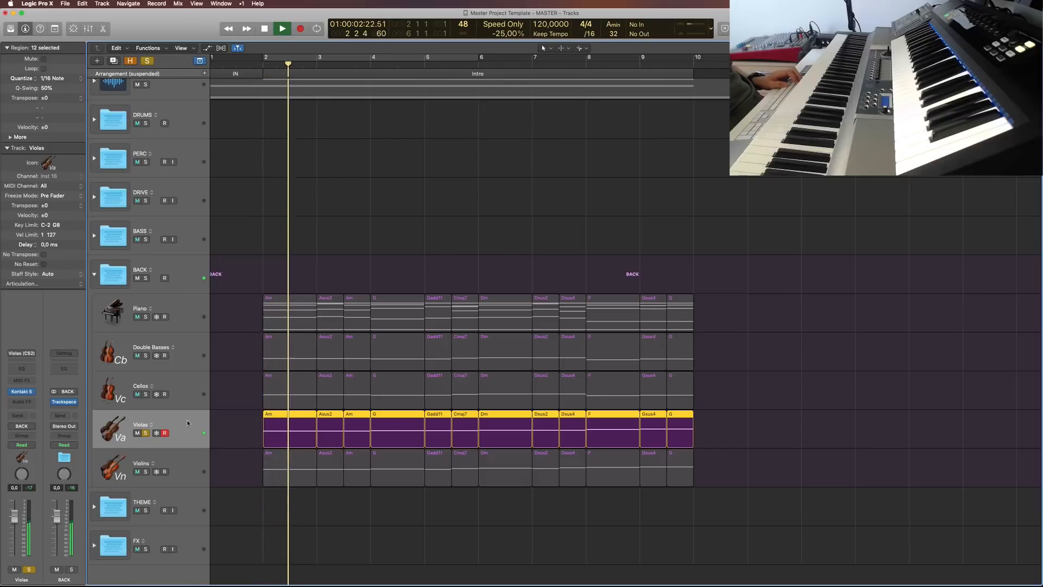
key("space")
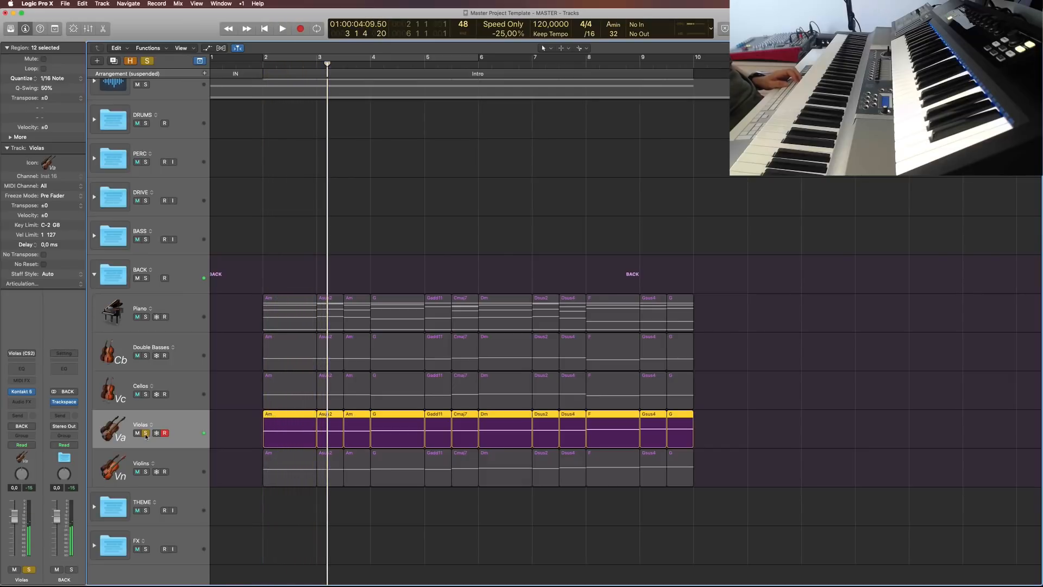
left_click(145, 434)
Step: Mute the Piano track and return the playhead to the start of the intro at bar 2
left_click(137, 317)
left_click(753, 325)
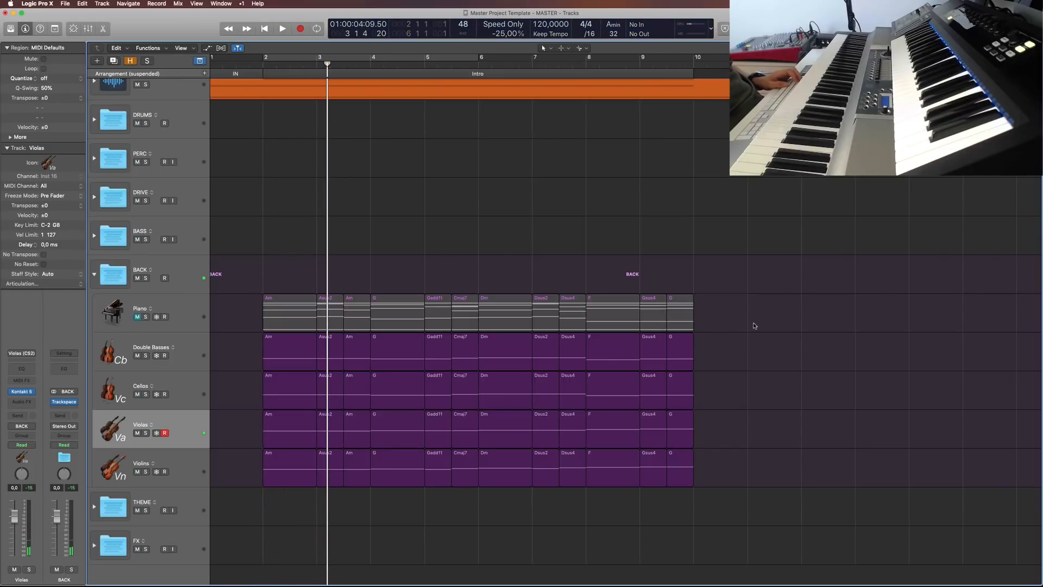
key("comma")
left_click_drag(745, 492, 294, 354)
left_click(792, 322)
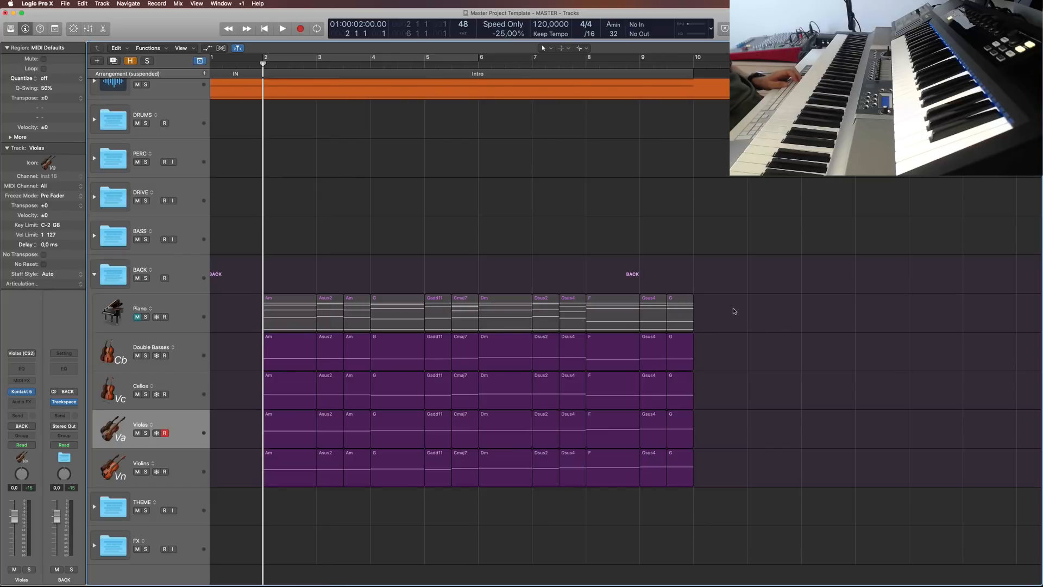
left_click_drag(733, 311, 269, 306)
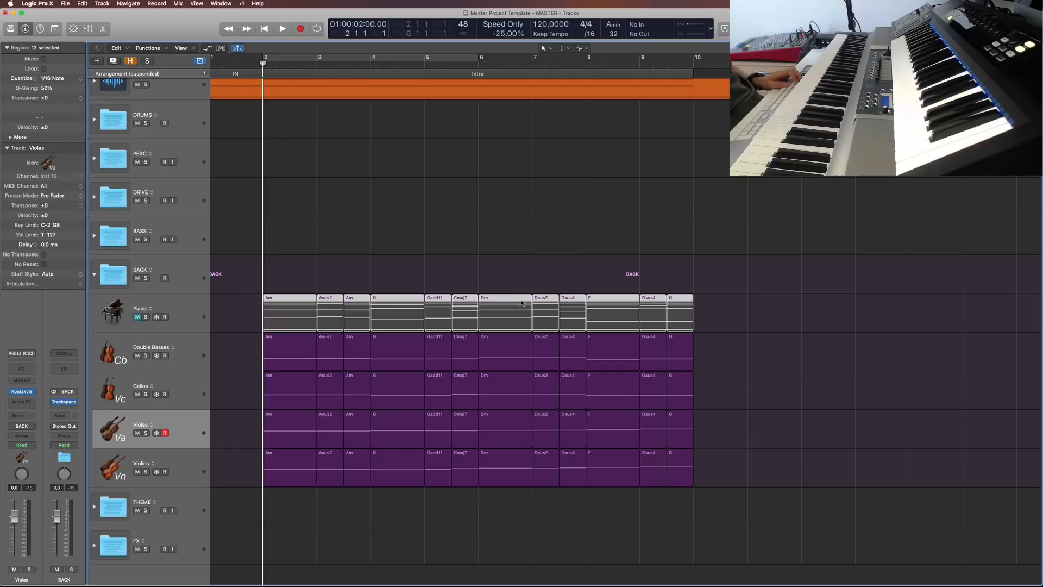
Step: Solo the BACK folder track and play the four string parts together through the intro
key("space")
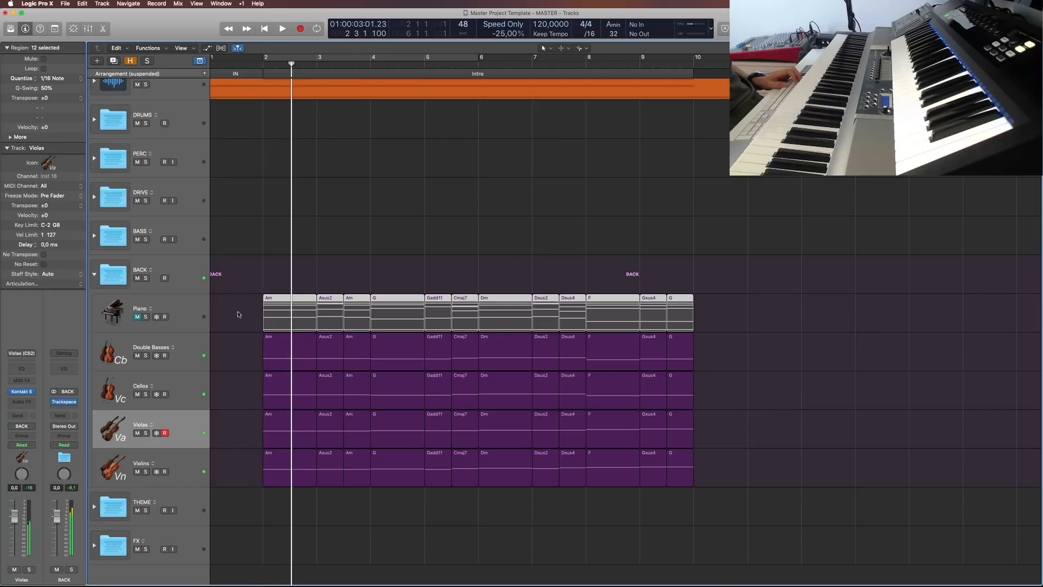
left_click(146, 278)
key("space")
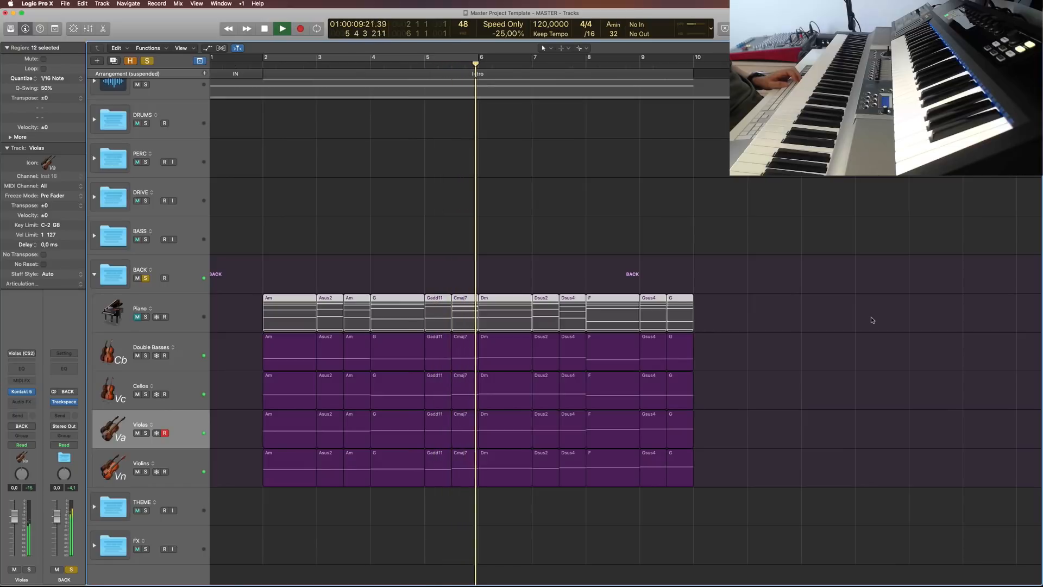
key("space")
left_click(871, 320)
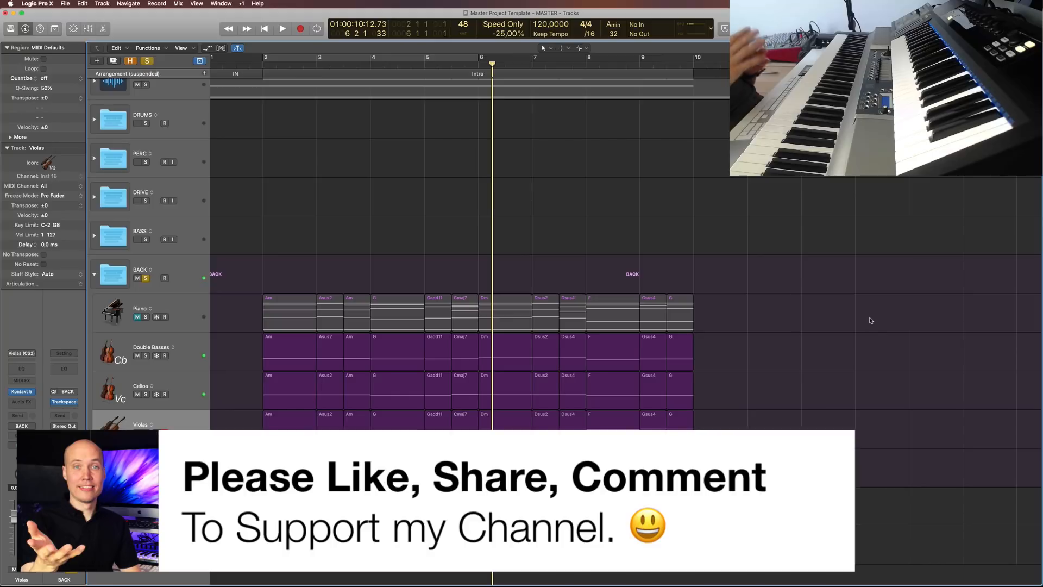
left_click_drag(812, 421, 590, 426)
left_click_drag(339, 327, 243, 359)
left_click(772, 399)
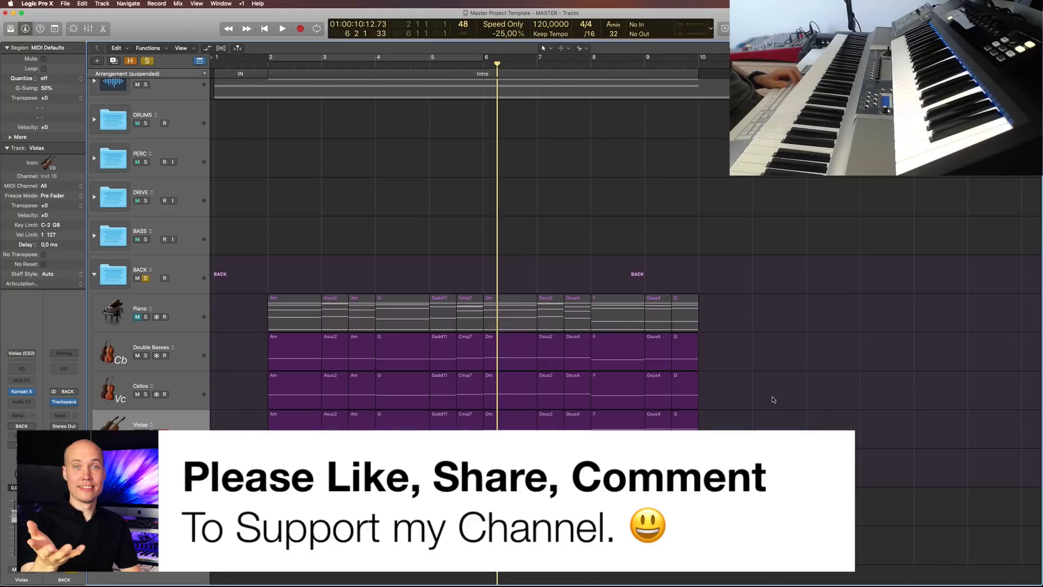
key("p")
key("p")
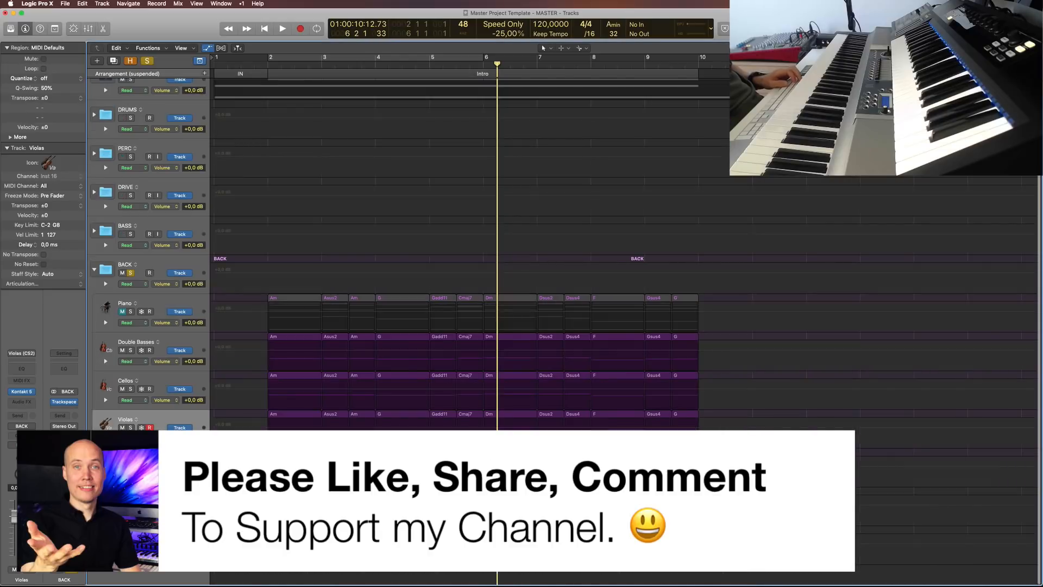
Step: Return the playhead to bar 2 and step through the Double Basses, Cellos, Violins and Violas tracks to review their single-note lines
left_click(272, 66)
left_click(188, 349)
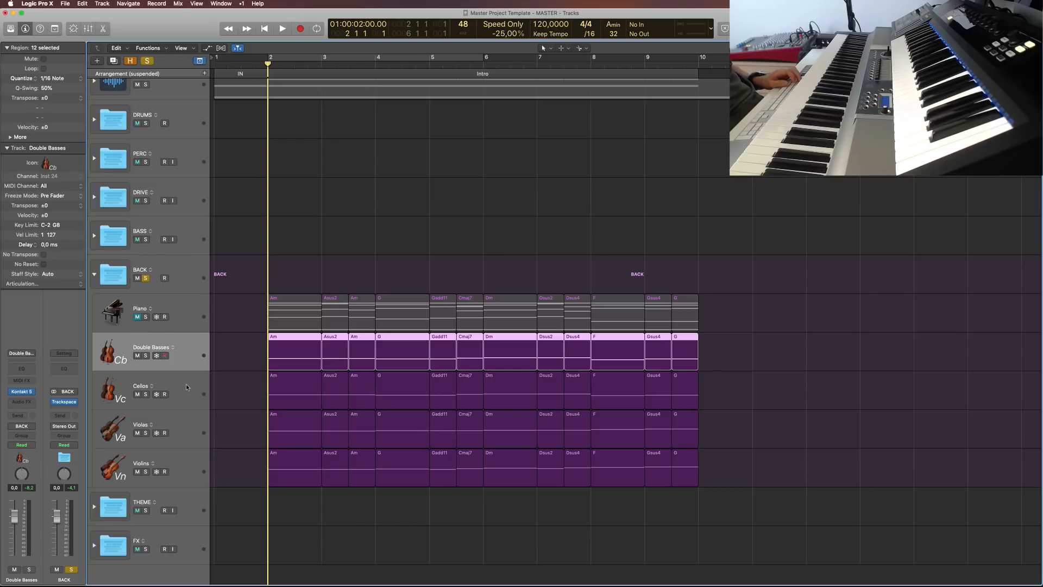
left_click(186, 384)
left_click(185, 425)
left_click(187, 461)
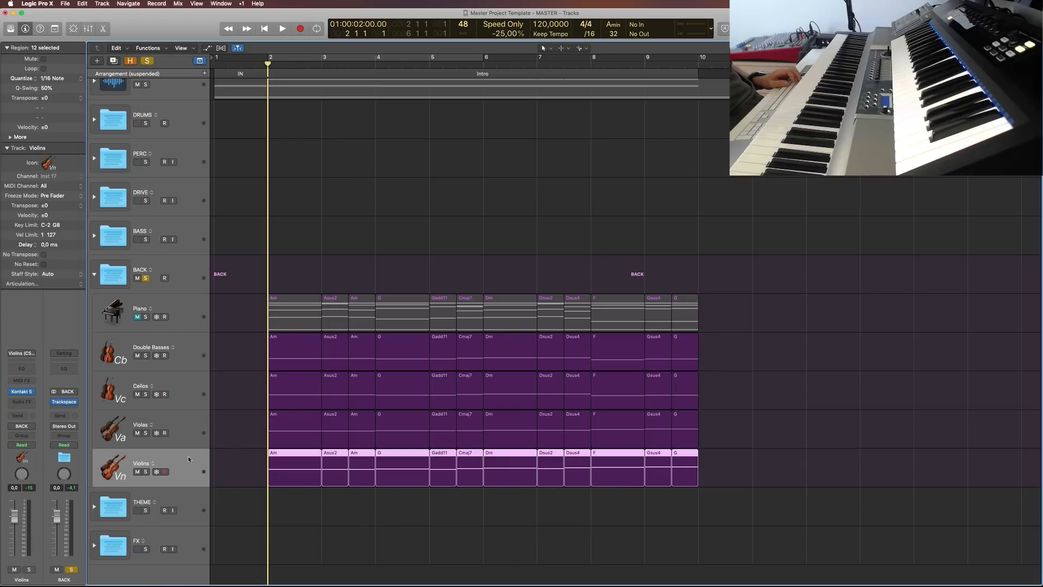
left_click(190, 434)
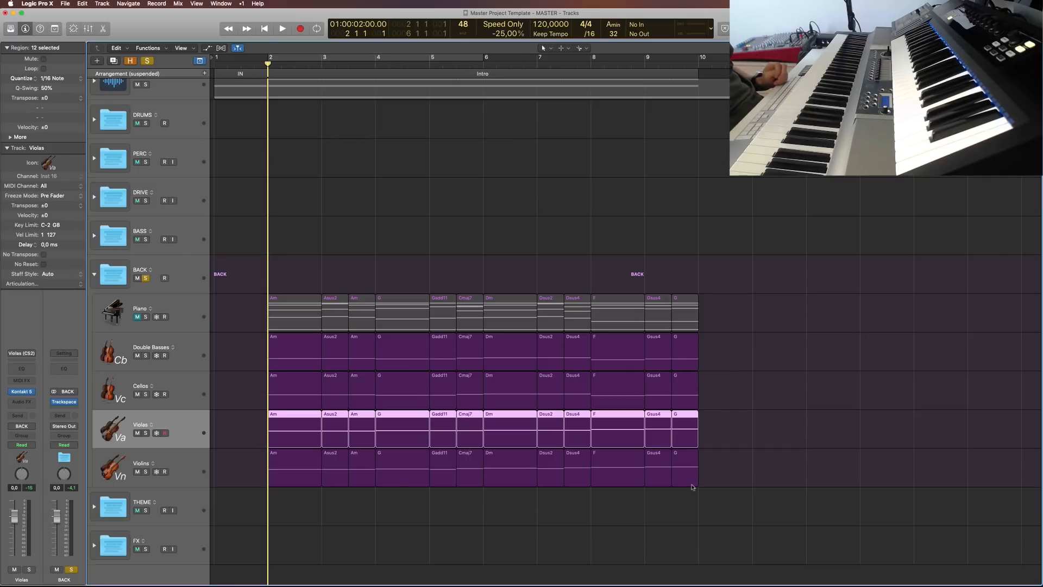
left_click(737, 469)
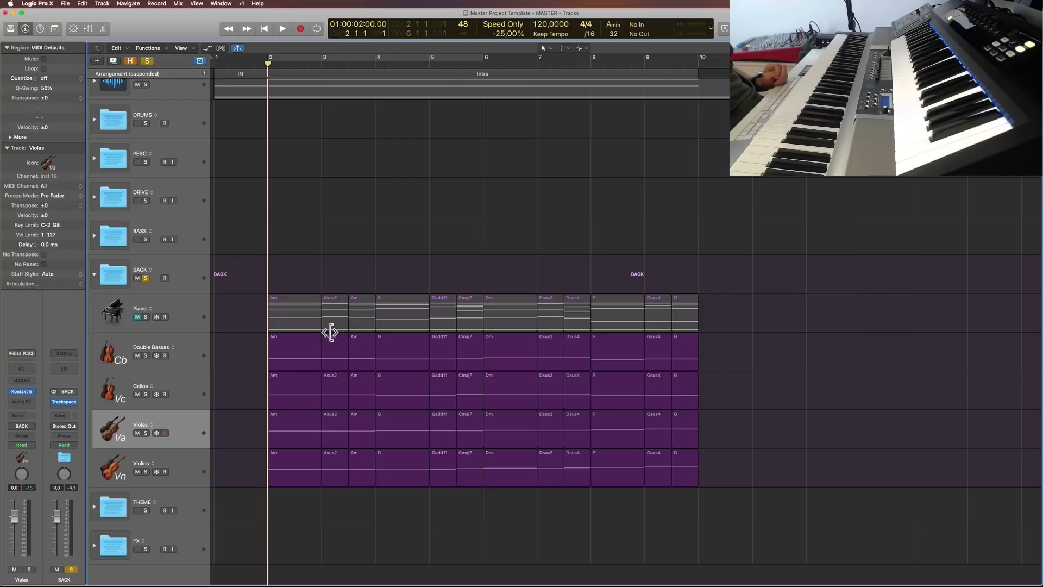
Step: Select all the Piano chord regions and examine their notes in the Piano Roll, and return to the full arrangement
left_click_drag(750, 308, 274, 312)
key("p")
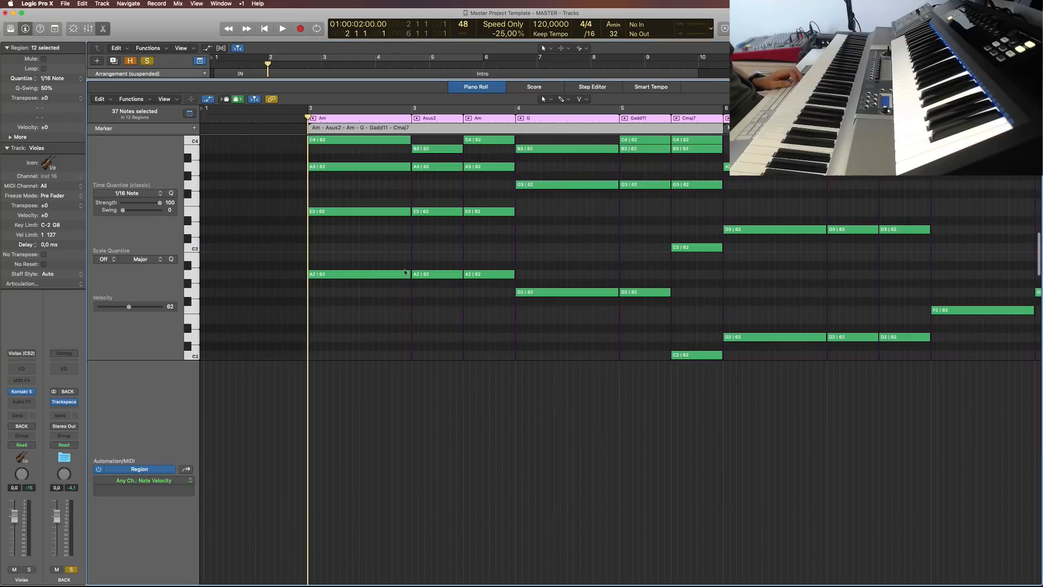
scroll(492, 315, "up", 5)
key("p")
left_click(878, 373)
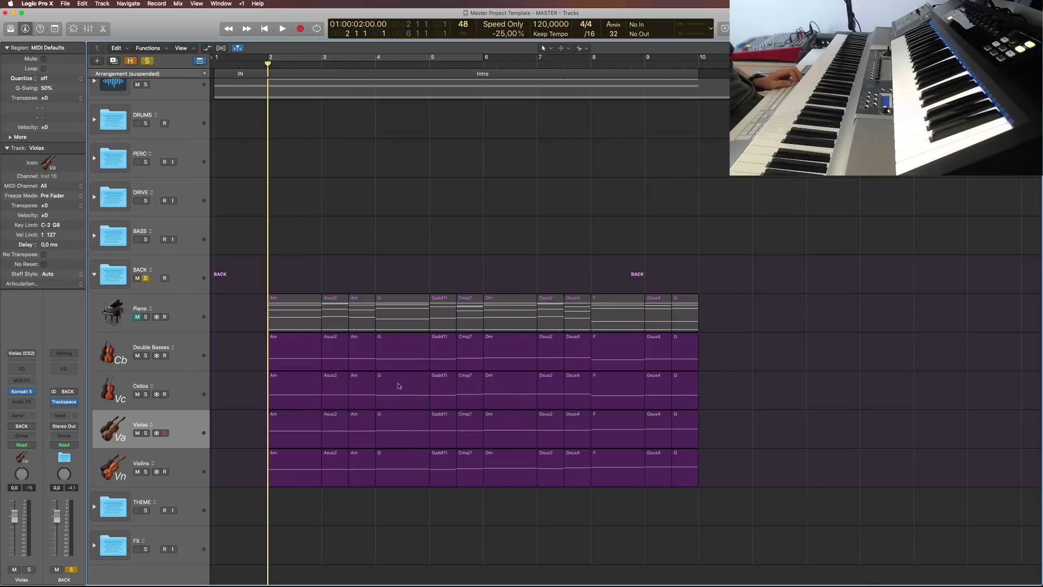
Step: Examine the notes of all the Double Basses regions together in the Piano Roll
left_click_drag(222, 348, 740, 361)
key("p")
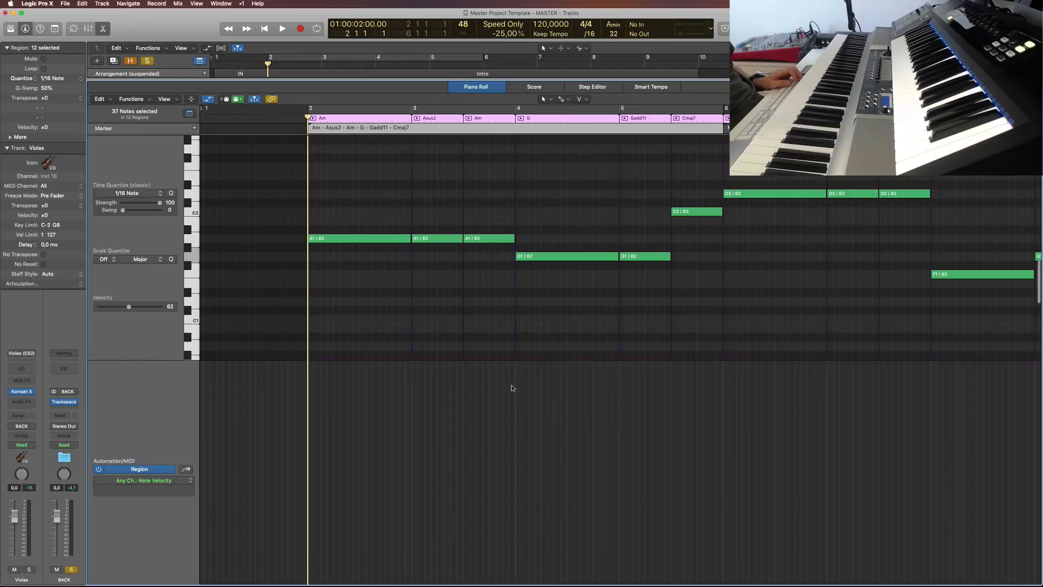
key("p")
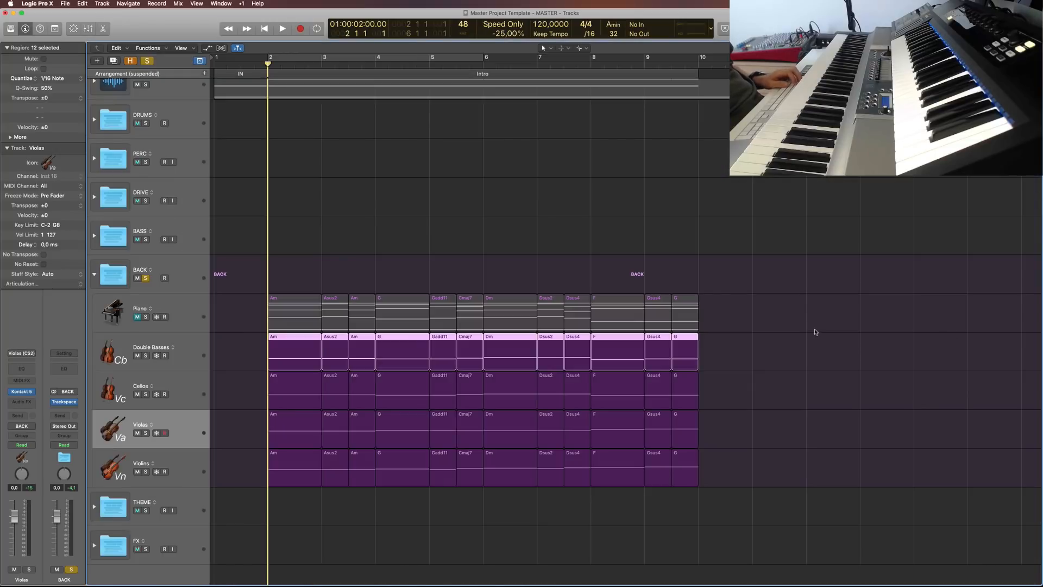
Step: Join all the Double Basses regions of the intro into one continuous region
left_click_drag(761, 345, 270, 358)
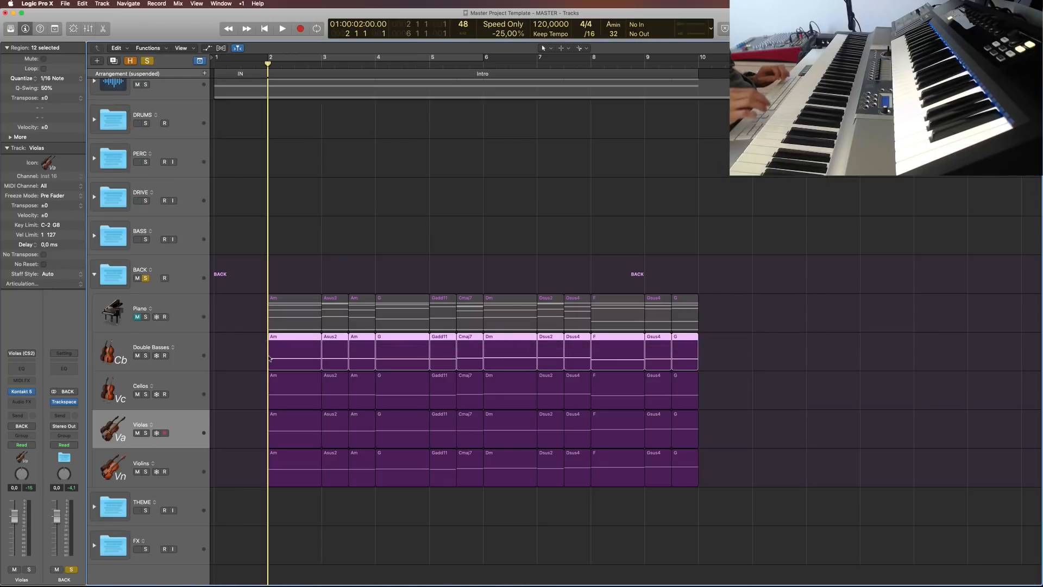
key("super+j")
left_click(784, 366)
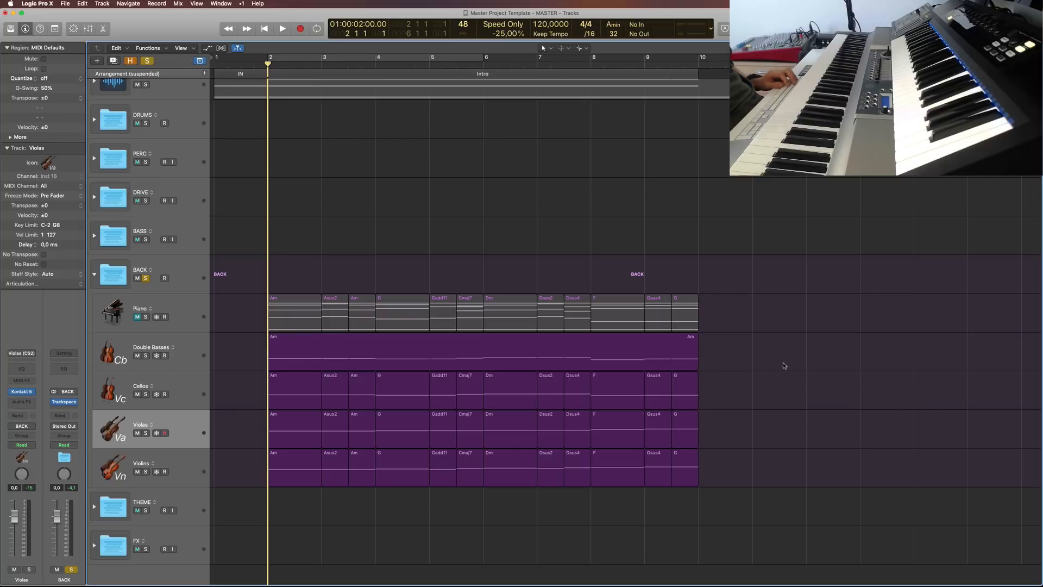
Step: Open the joined Double Basses region in the Piano Roll and hide its automation area
left_click(581, 349)
key("p")
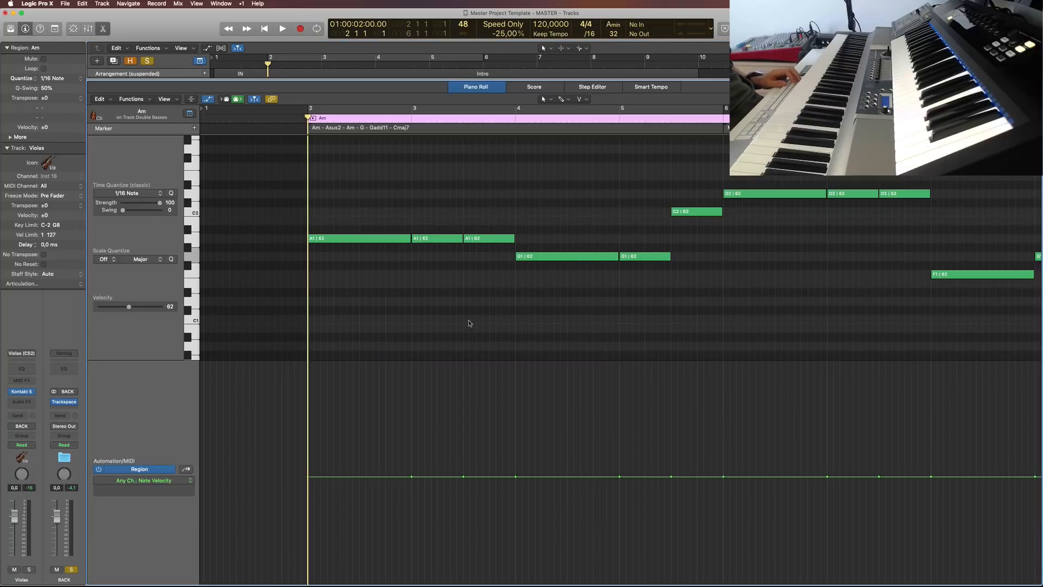
scroll(470, 323, "down", 1)
key("a")
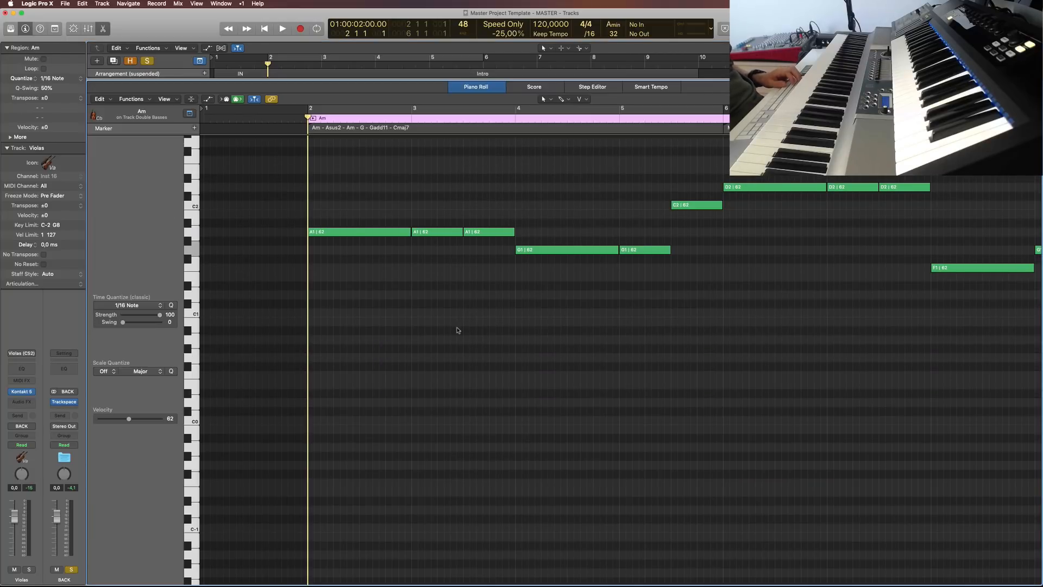
scroll(459, 330, "up", 1)
Step: Try joining the first three A1 notes of the Double Basses region into one long note, and undo the join
left_click(396, 235)
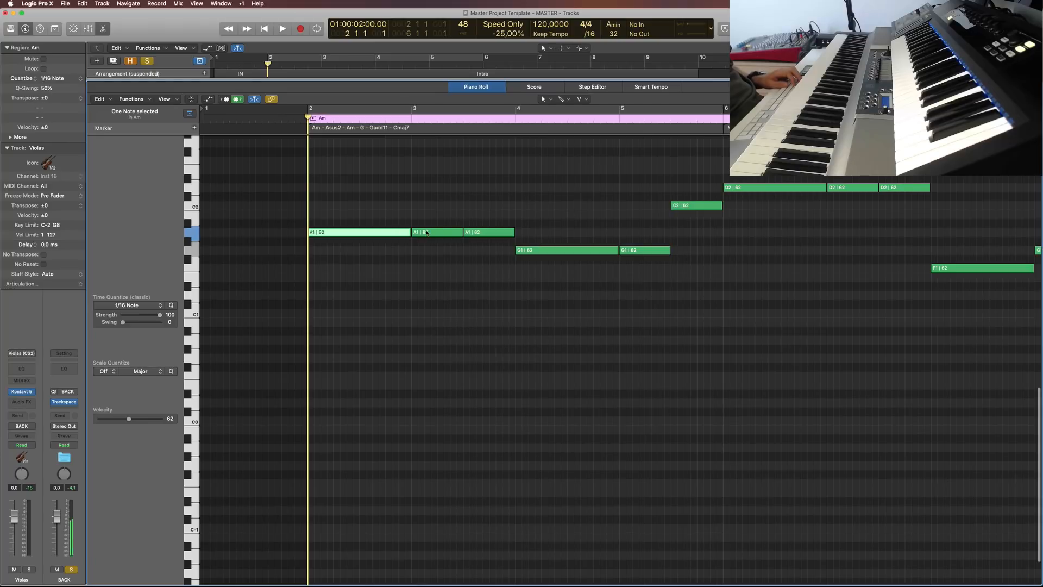
left_click(416, 256)
left_click_drag(383, 217, 501, 253)
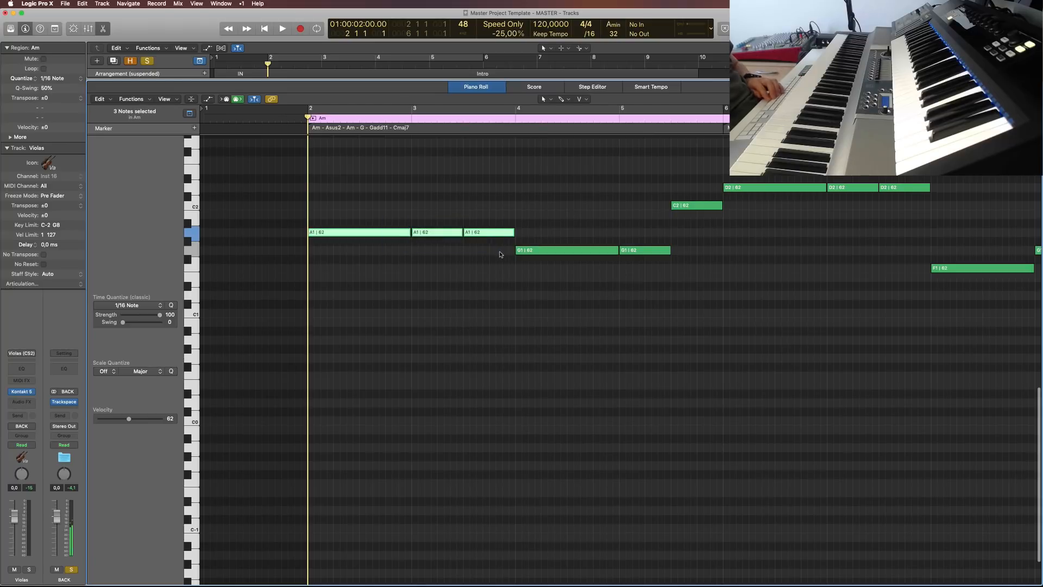
key("j")
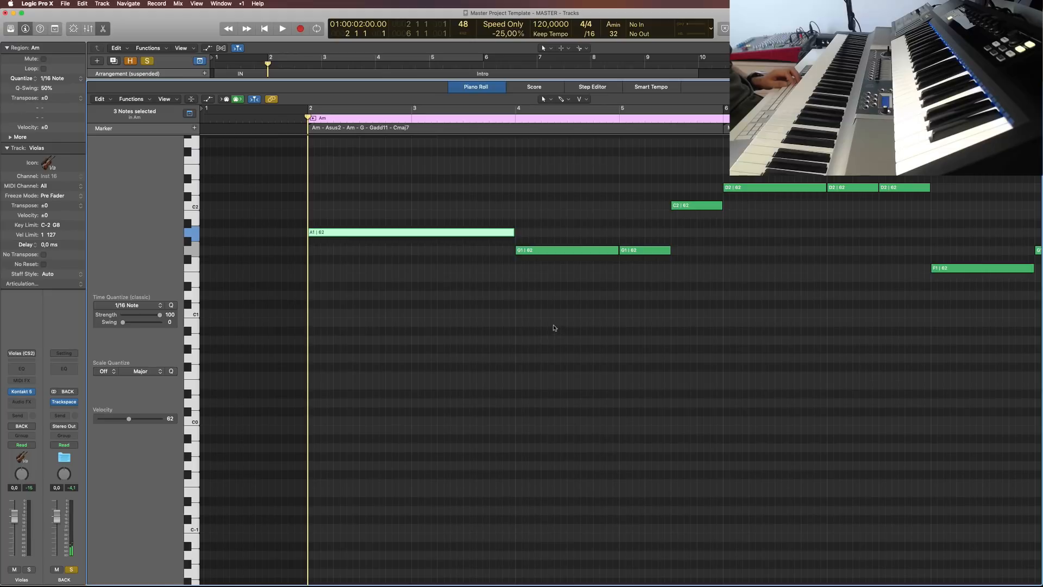
scroll(629, 322, "down", 3)
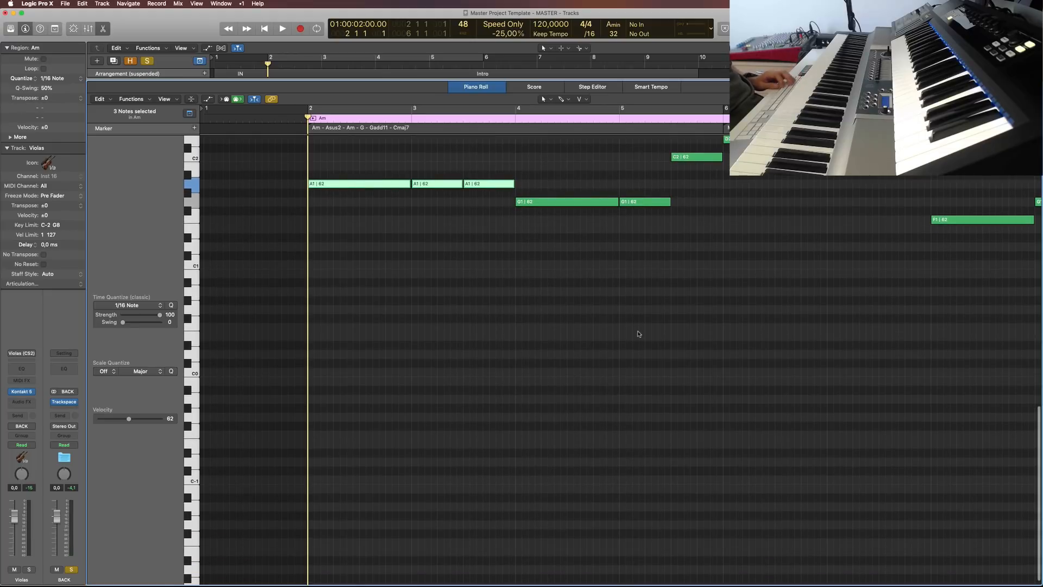
Step: Show the region automation and draw an Expression curve from bar 2 to bar 5 with points at about 43, 70, 63, 74 and 69
key("a")
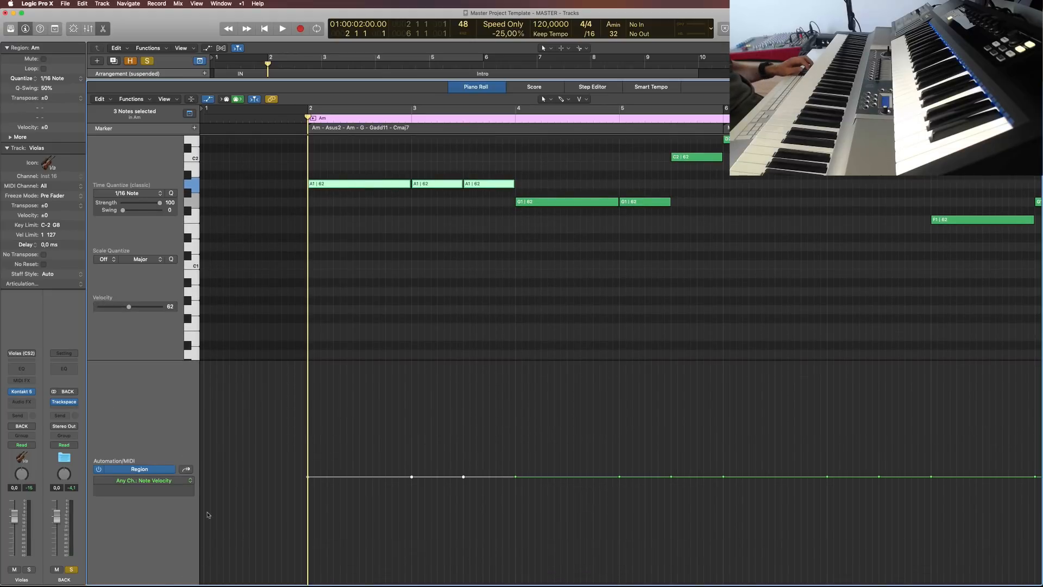
left_click(161, 481)
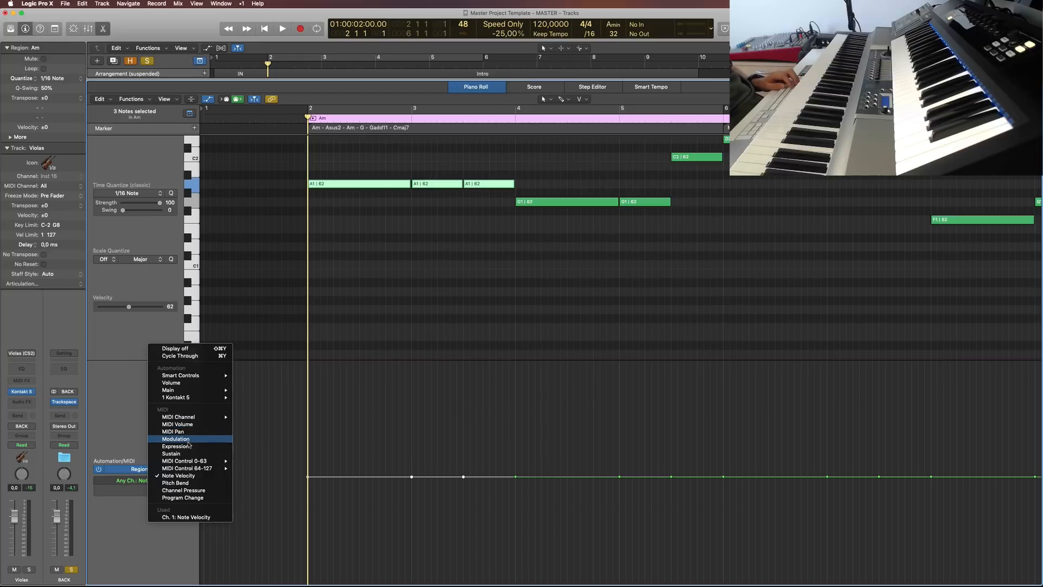
left_click(175, 446)
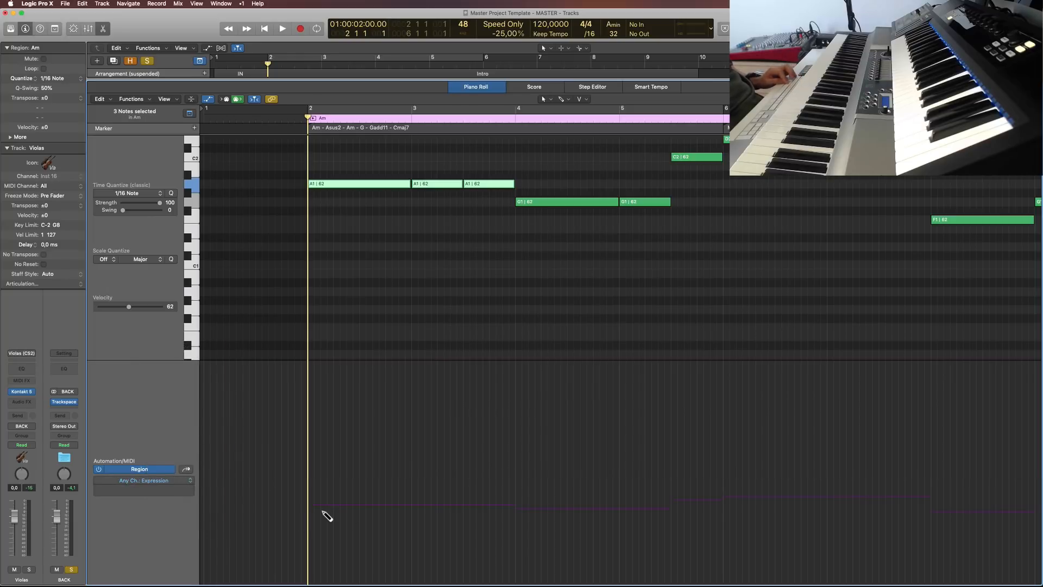
mouse_move(315, 517)
left_mouse_down()
mouse_move(342, 491)
mouse_move(309, 527)
left_mouse_up()
left_click(352, 461)
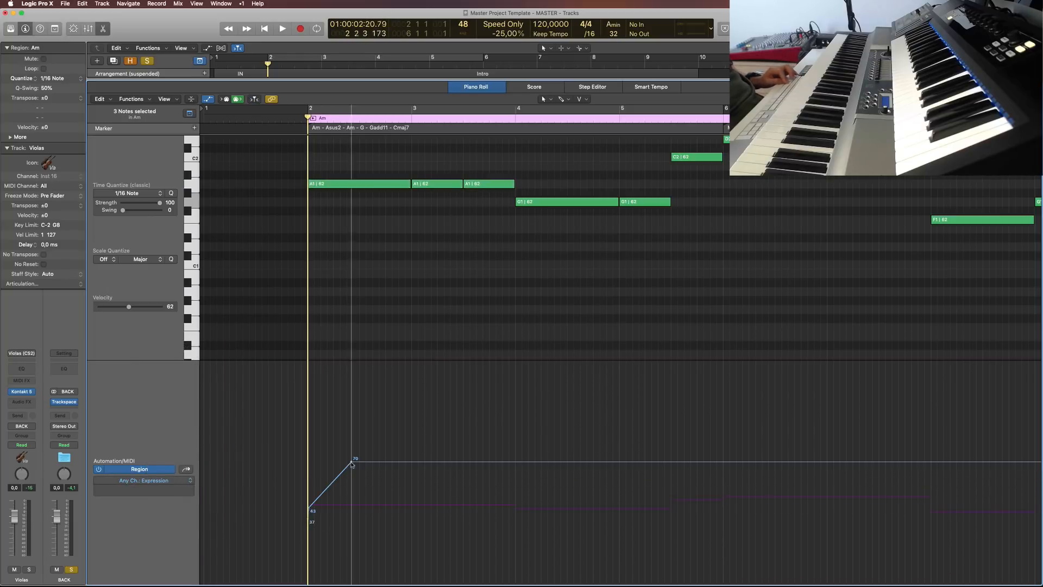
left_click(422, 473)
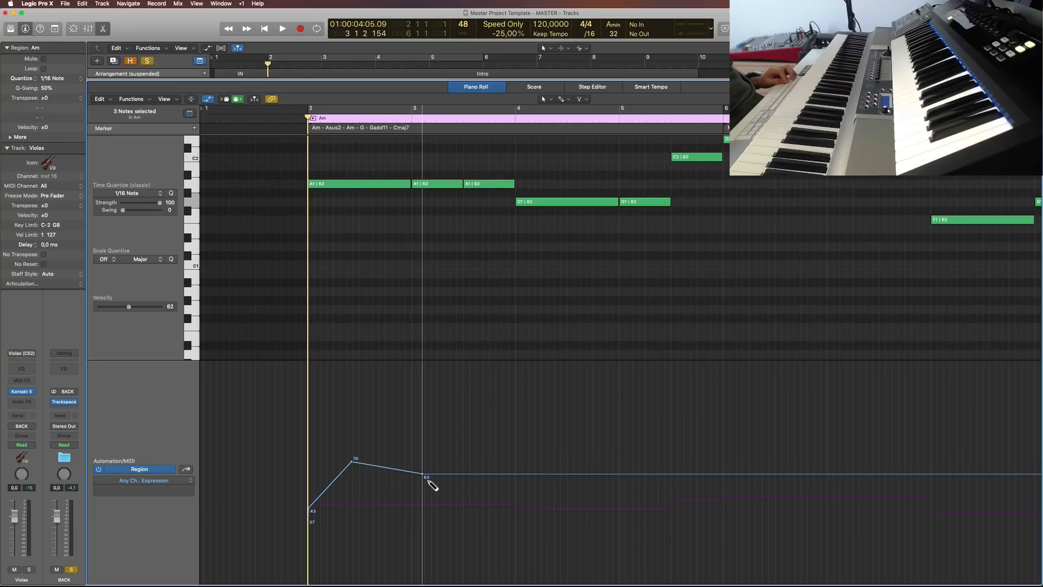
left_click(481, 453)
left_click(620, 462)
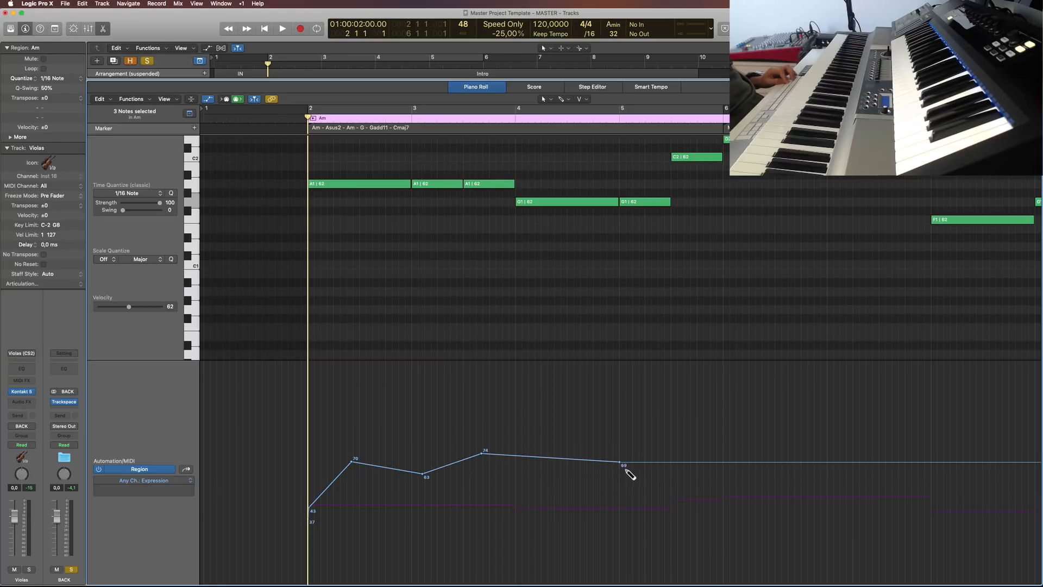
Step: Draw a Modulation curve for the Double Basses region starting with a steep rise at bar 2, and close the Piano Roll
left_click(156, 483)
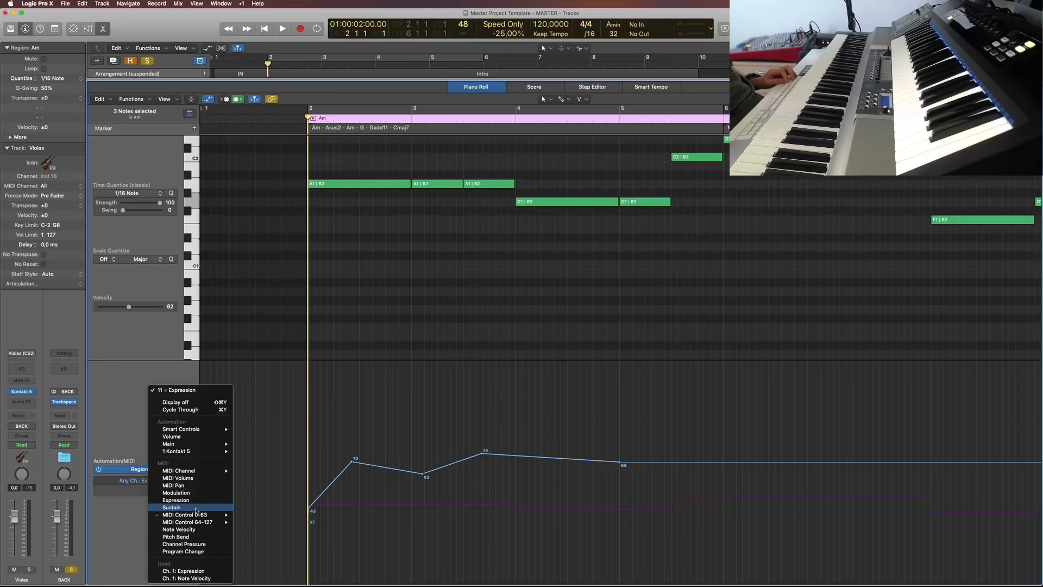
left_click(191, 493)
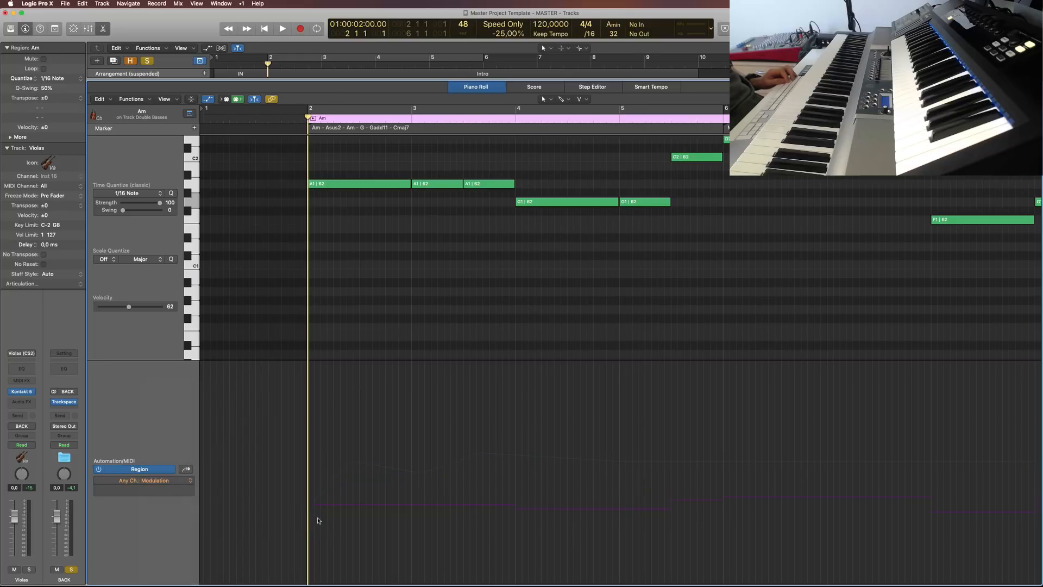
mouse_move(319, 501)
left_mouse_down()
mouse_move(347, 469)
mouse_move(269, 565)
left_mouse_up()
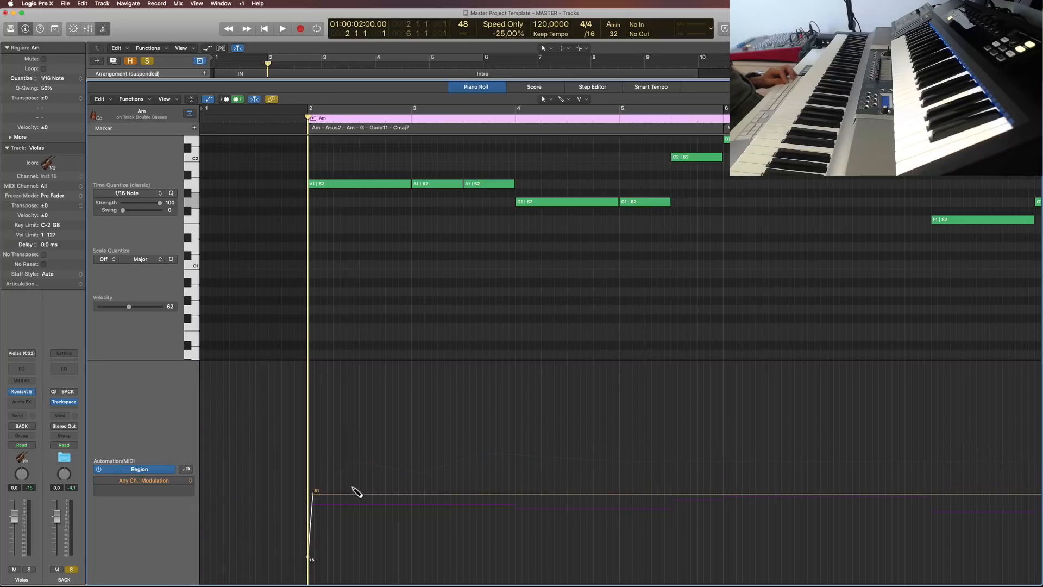
mouse_move(357, 491)
left_mouse_down()
mouse_move(377, 459)
mouse_move(314, 543)
left_mouse_up()
mouse_move(360, 478)
left_mouse_down()
mouse_move(399, 435)
mouse_move(564, 461)
mouse_move(816, 461)
left_mouse_up()
key("e")
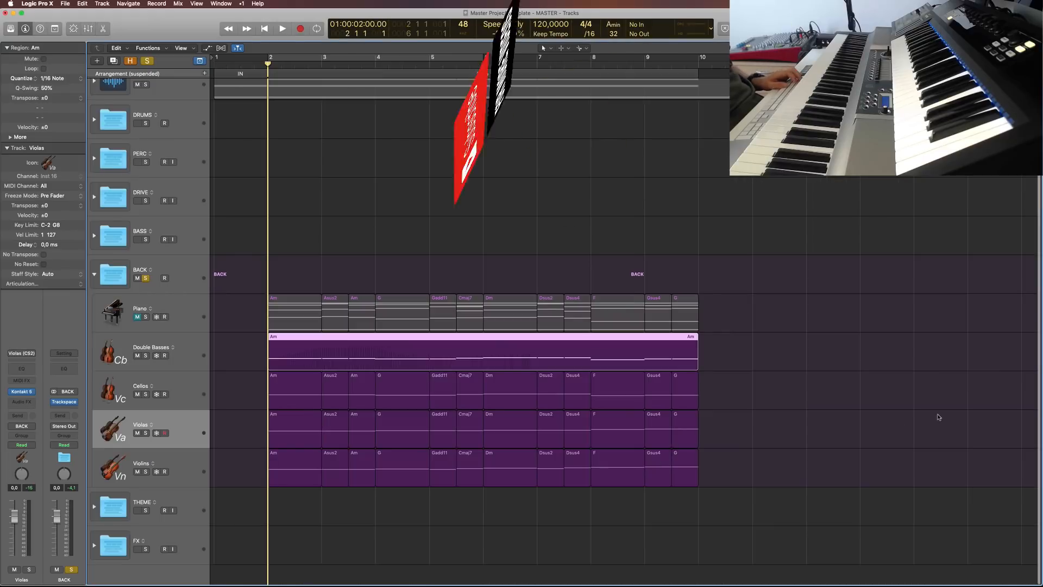